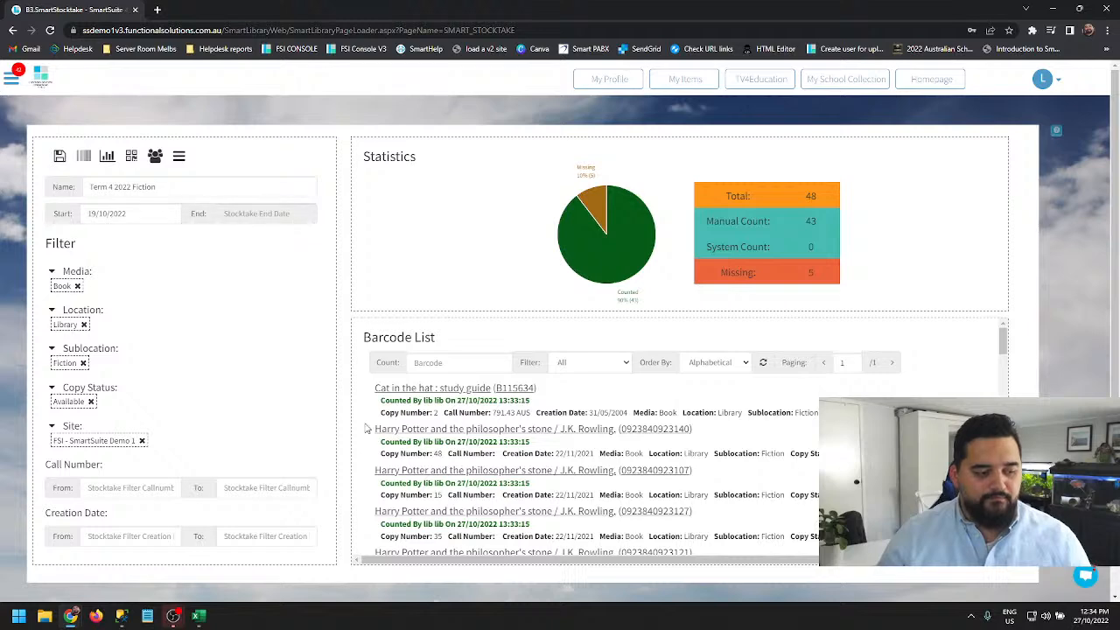
# Review the statistics of the Term 4 2022 Fiction stocktake and open its stocktake report.
pyautogui.scroll(-1, 176, 430)
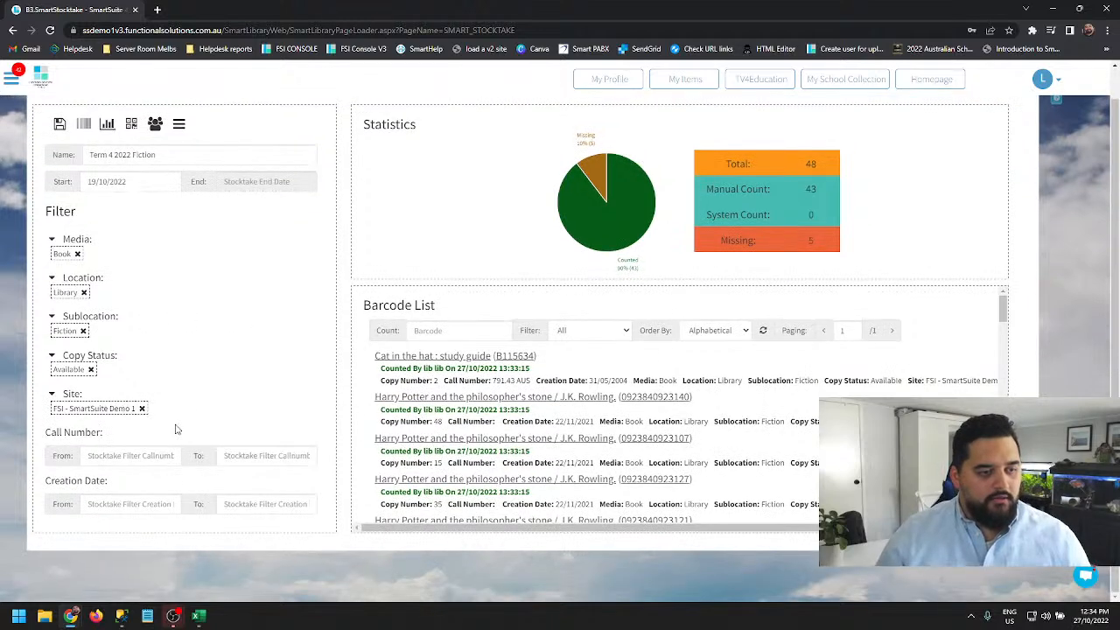
pyautogui.scroll(1, 833, 269)
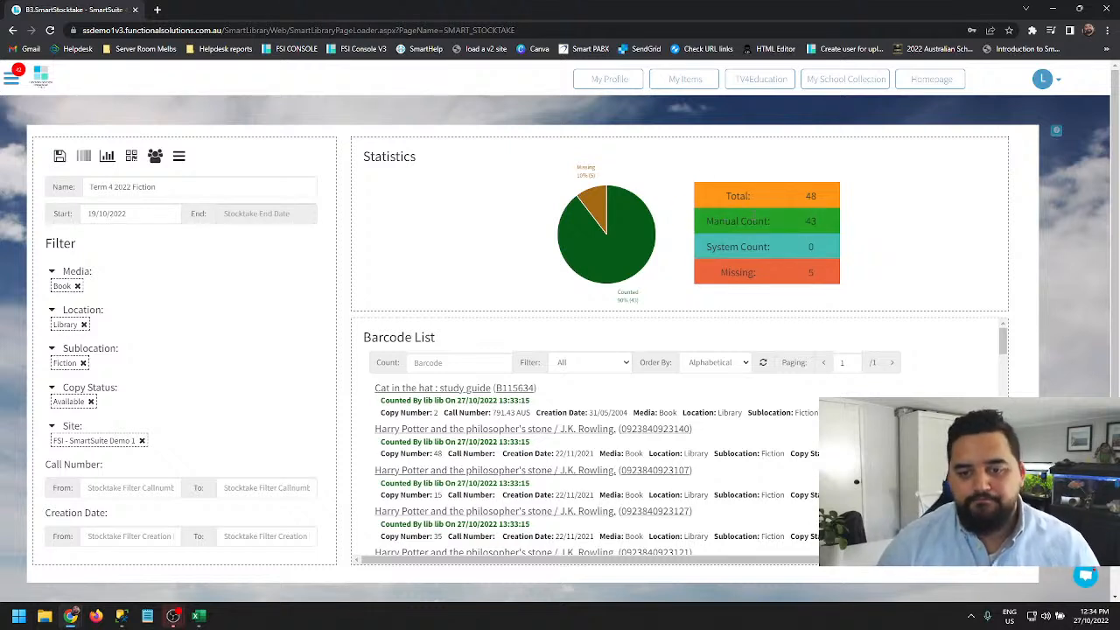
pyautogui.moveTo(729, 196); pyautogui.dragTo(820, 223)
pyautogui.click(763, 218)
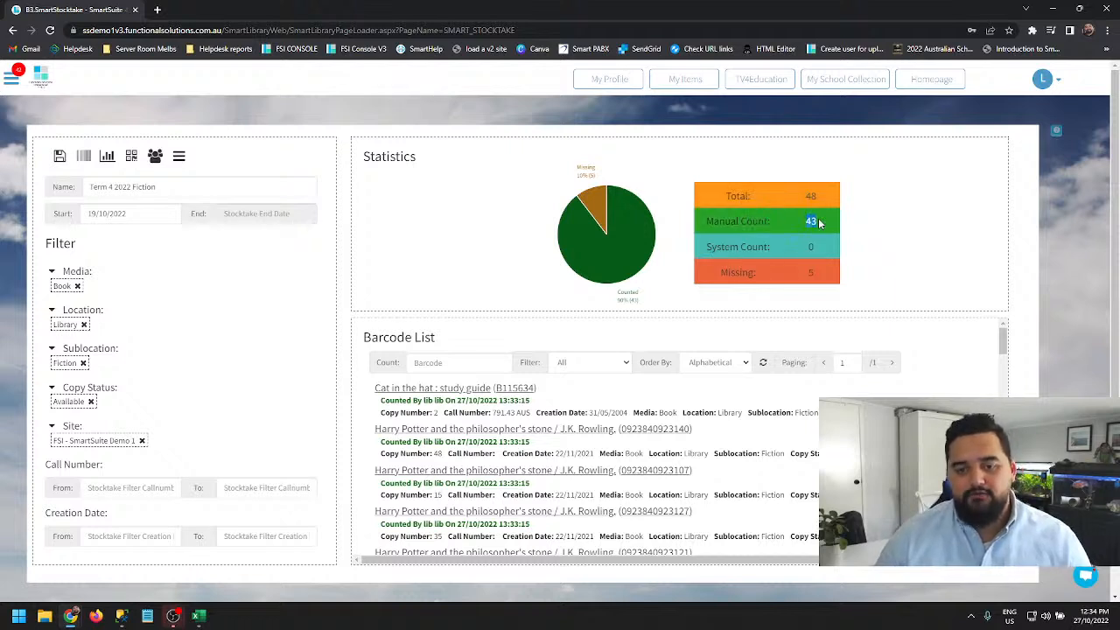
pyautogui.click(733, 246)
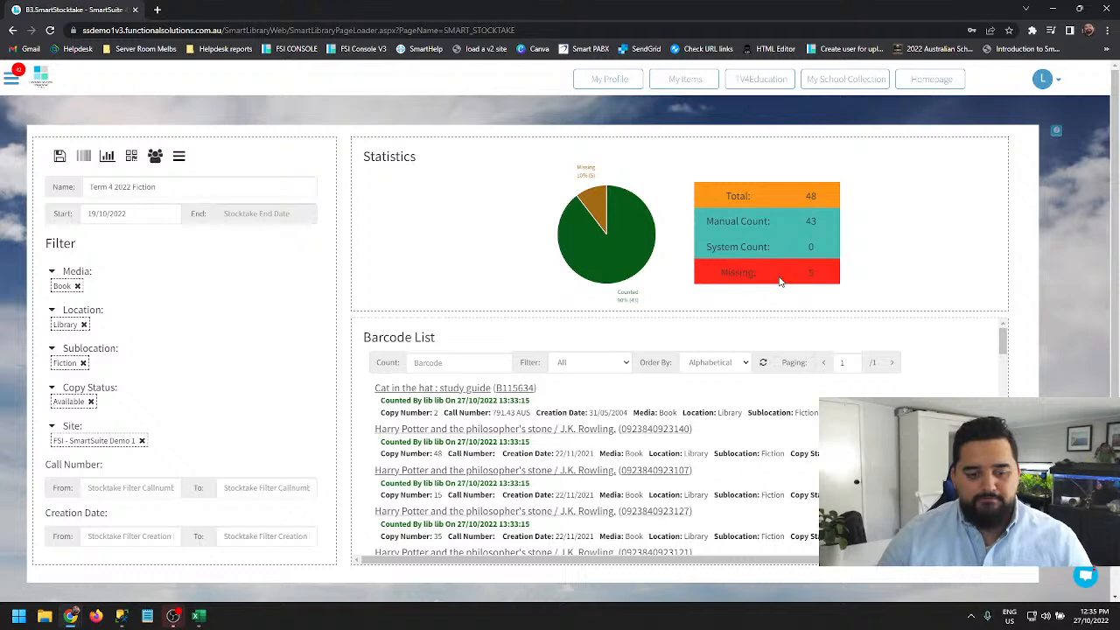
pyautogui.click(106, 156)
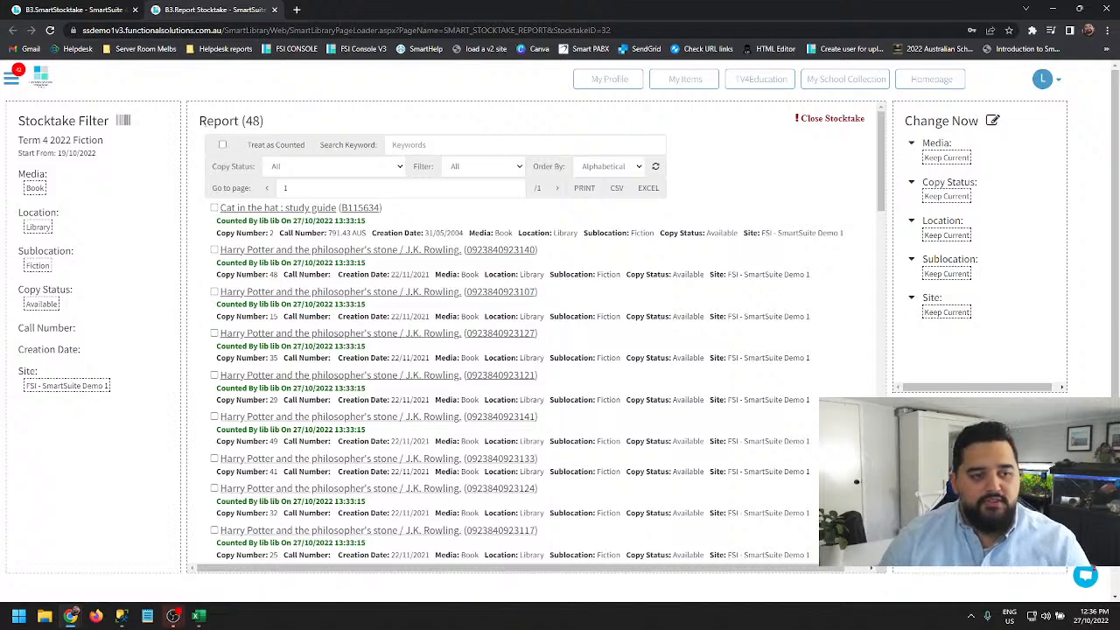
pyautogui.moveTo(196, 123); pyautogui.dragTo(277, 124)
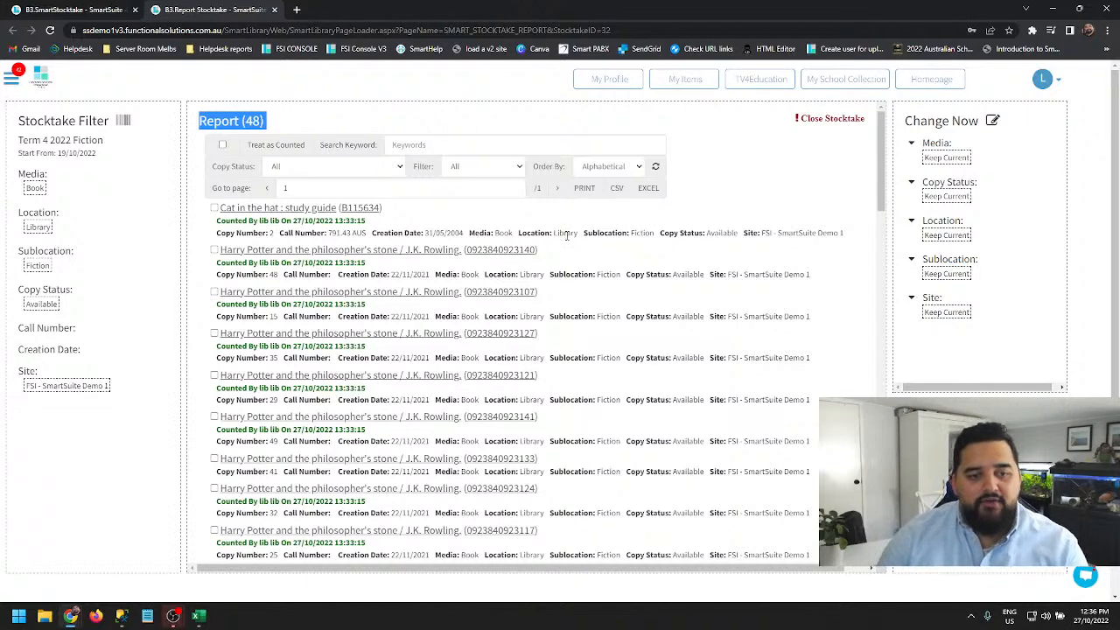
# Search the stocktake report for the keyword Harry and look through the matching copies.
pyautogui.click(423, 142)
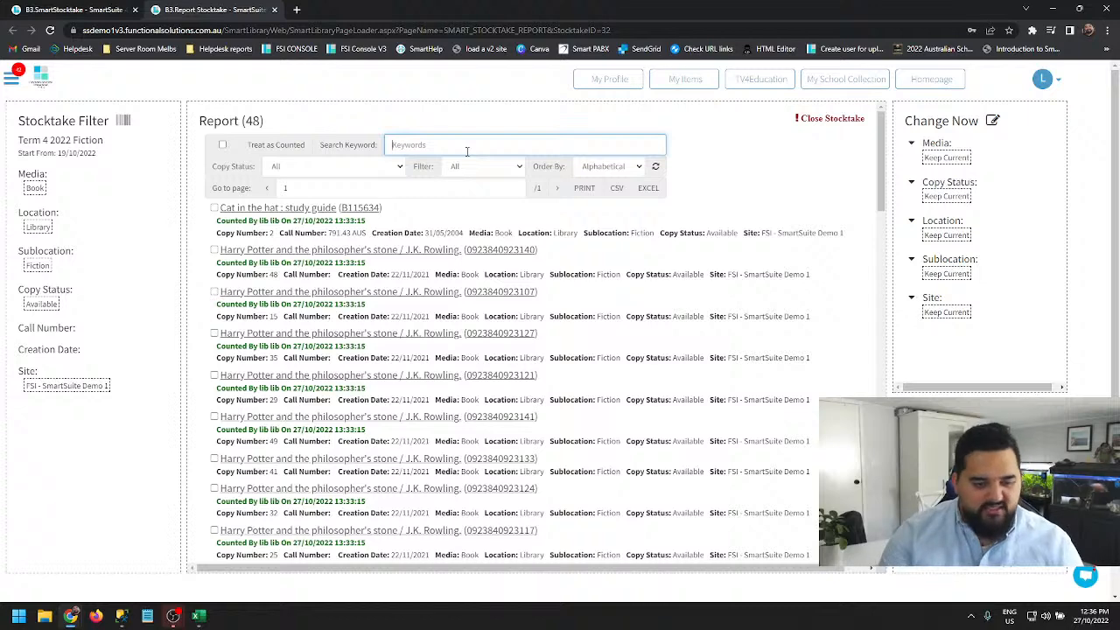
pyautogui.write('Harry')
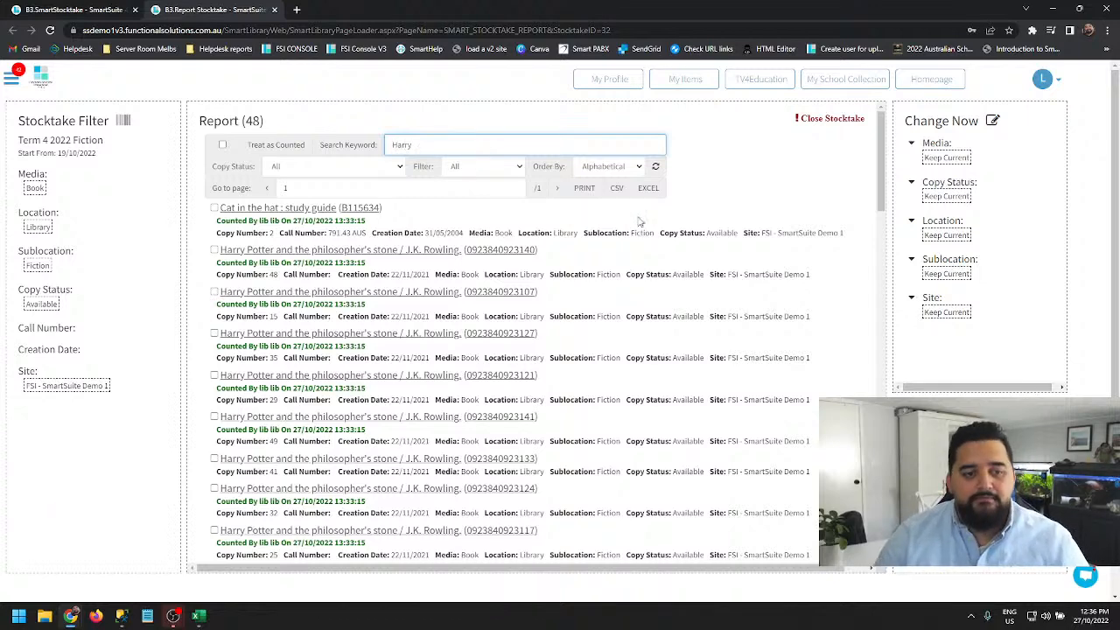
pyautogui.click(655, 167)
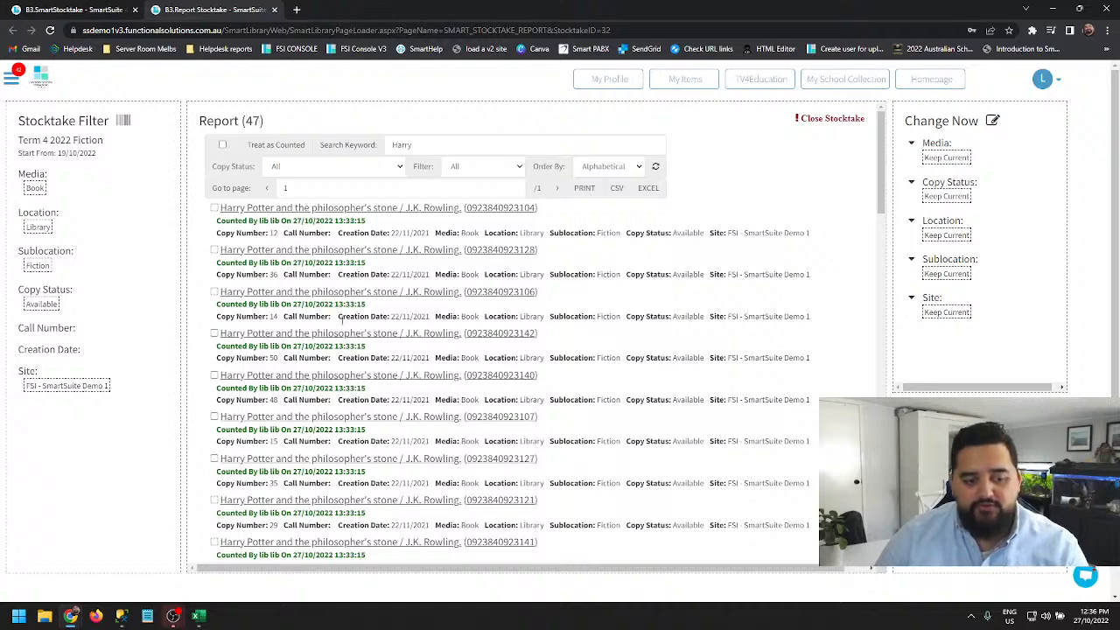
pyautogui.scroll(-5, 346, 325)
pyautogui.scroll(3, 338, 328)
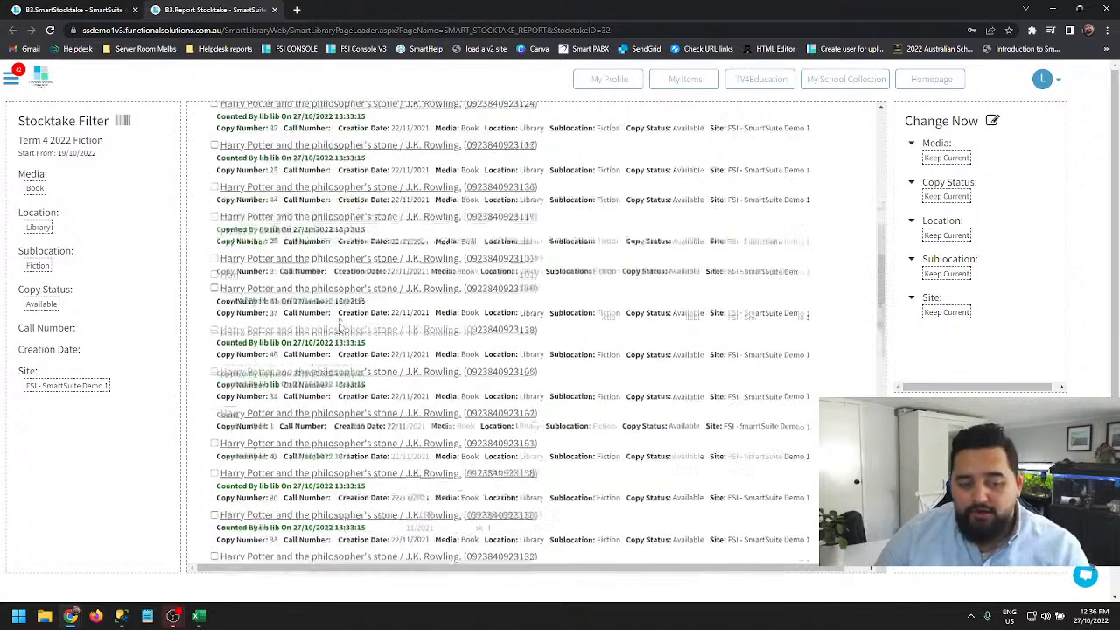
pyautogui.scroll(5, 338, 317)
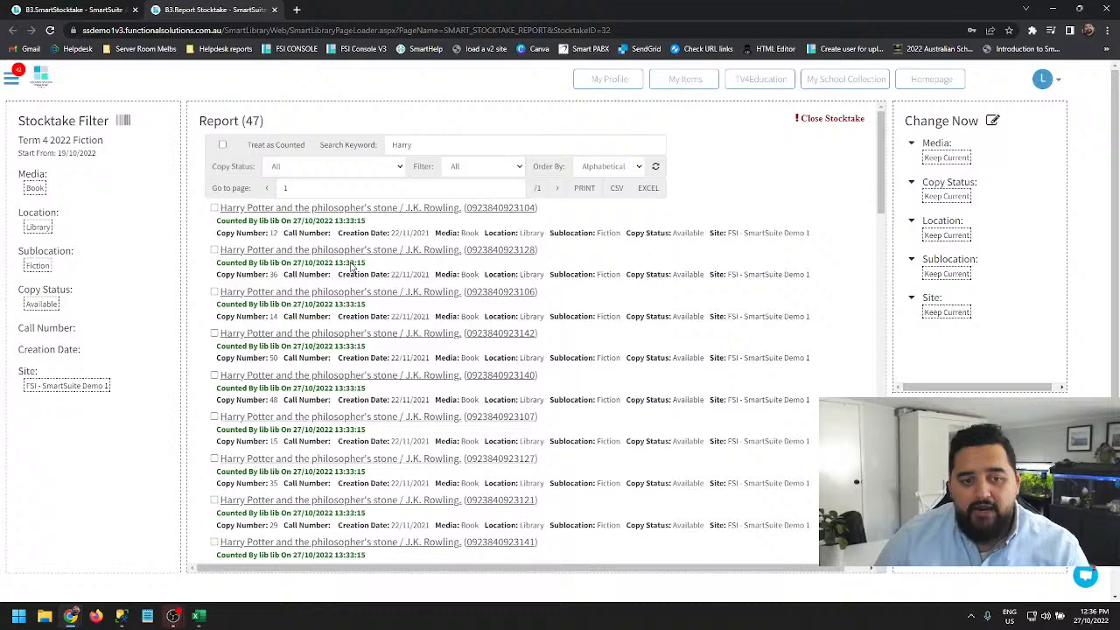
# Clear the search keyword and refresh the report to list all copies.
pyautogui.doubleClick(401, 144)
pyautogui.press('BackSpace')
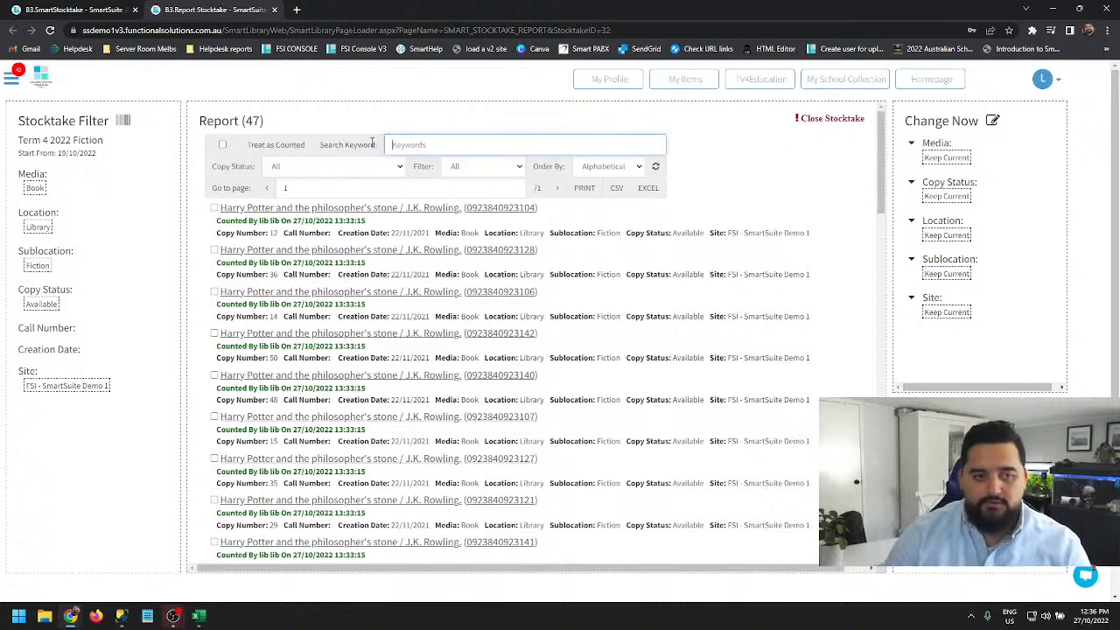
pyautogui.click(656, 168)
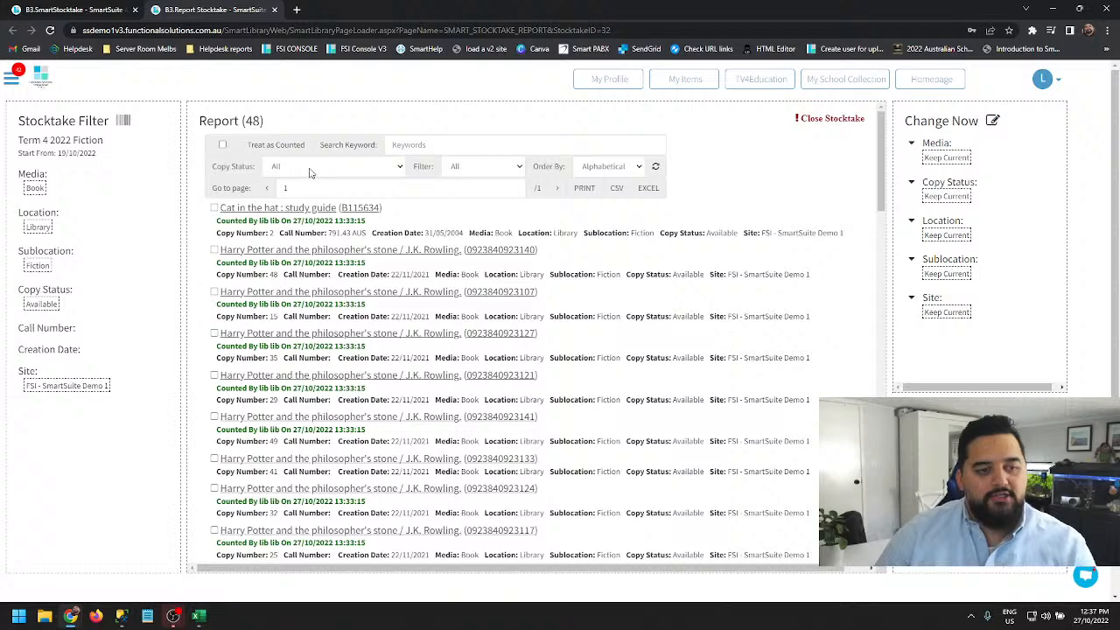
# Examine the available copy status choices and count filter choices, keeping both set to All.
pyautogui.click(374, 168)
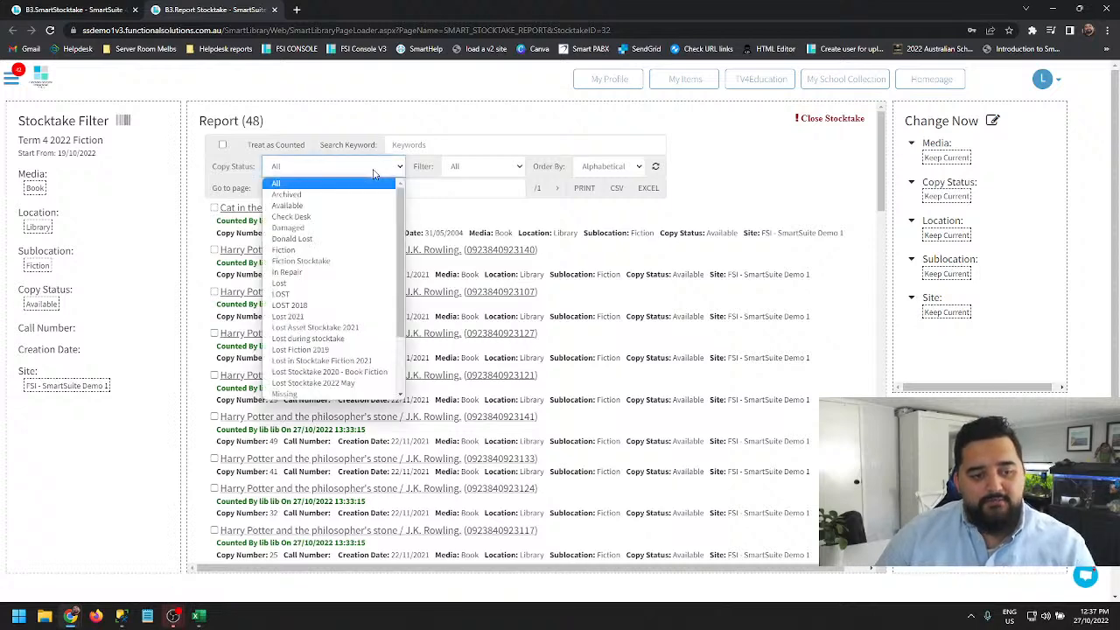
pyautogui.click(376, 171)
pyautogui.click(330, 168)
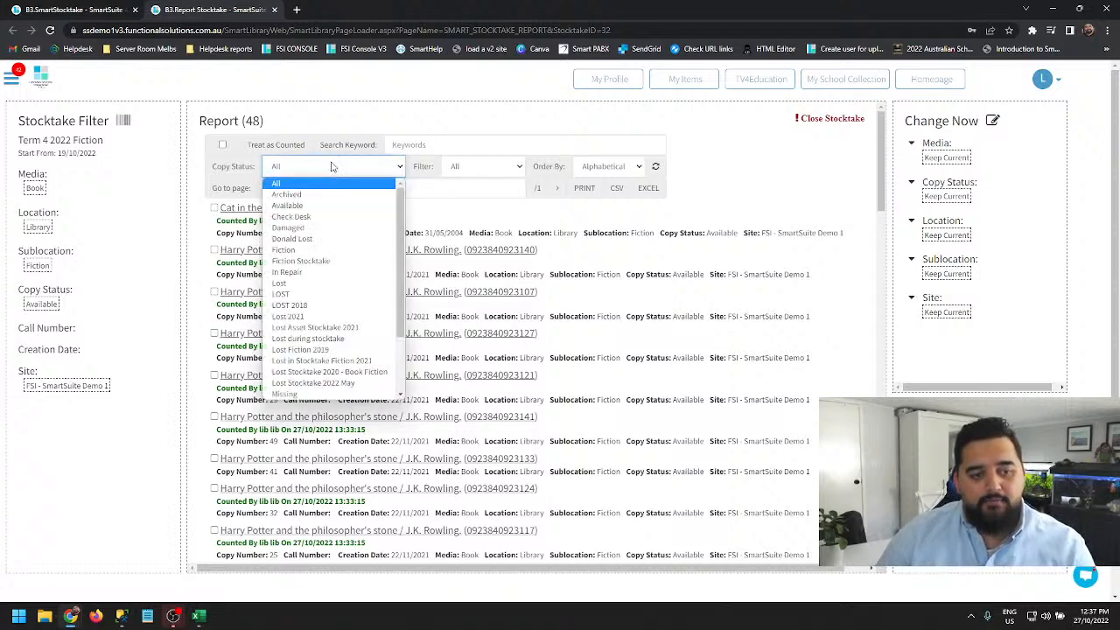
pyautogui.scroll(-2, 326, 271)
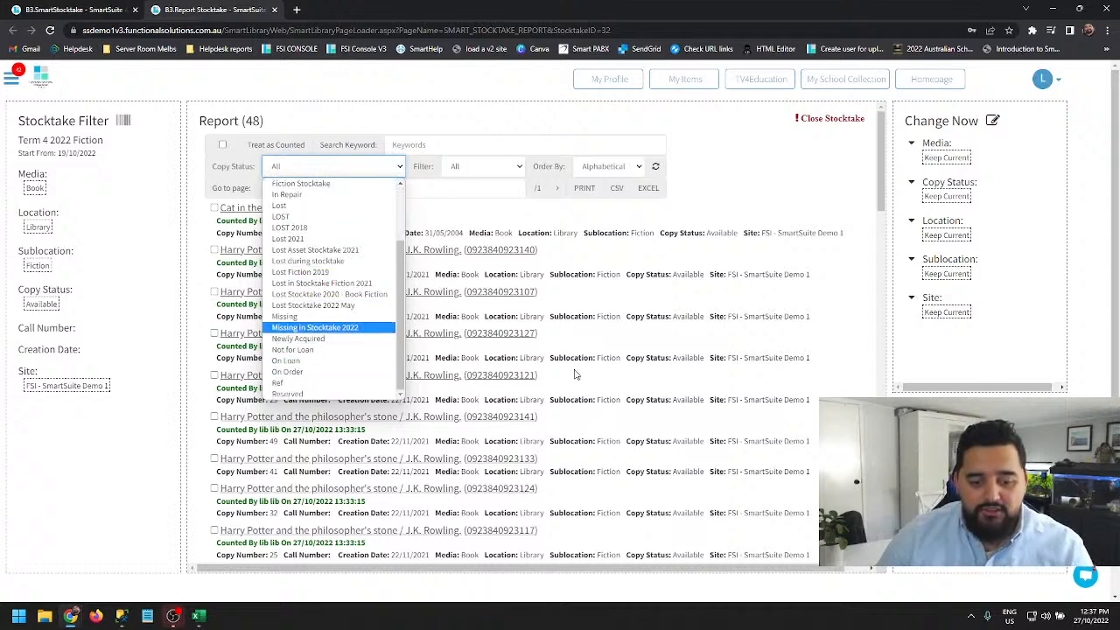
pyautogui.click(442, 301)
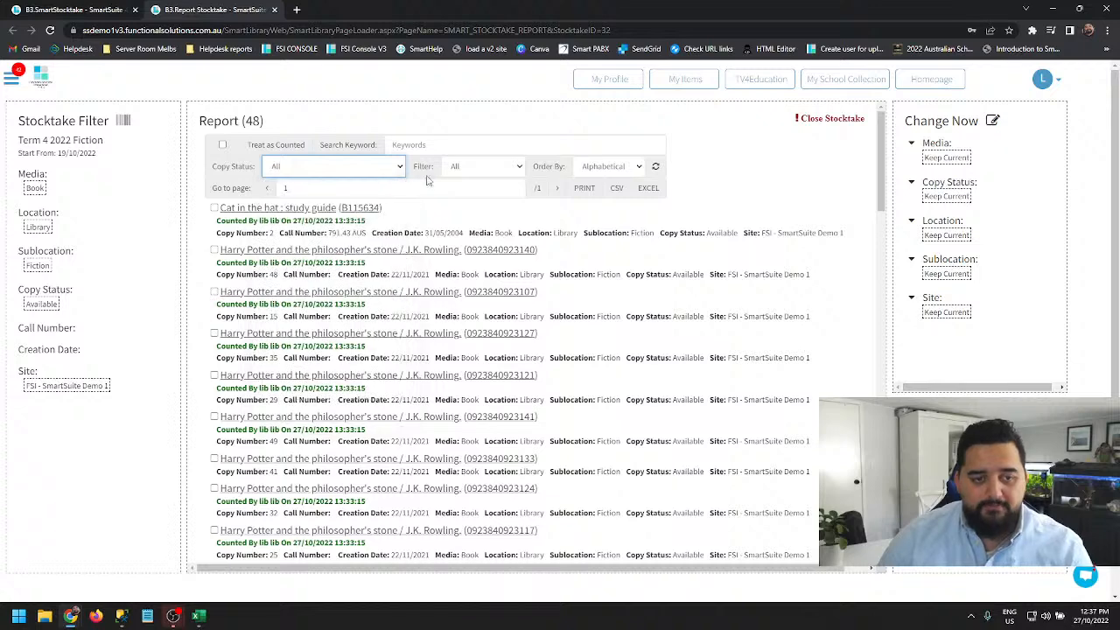
pyautogui.click(477, 172)
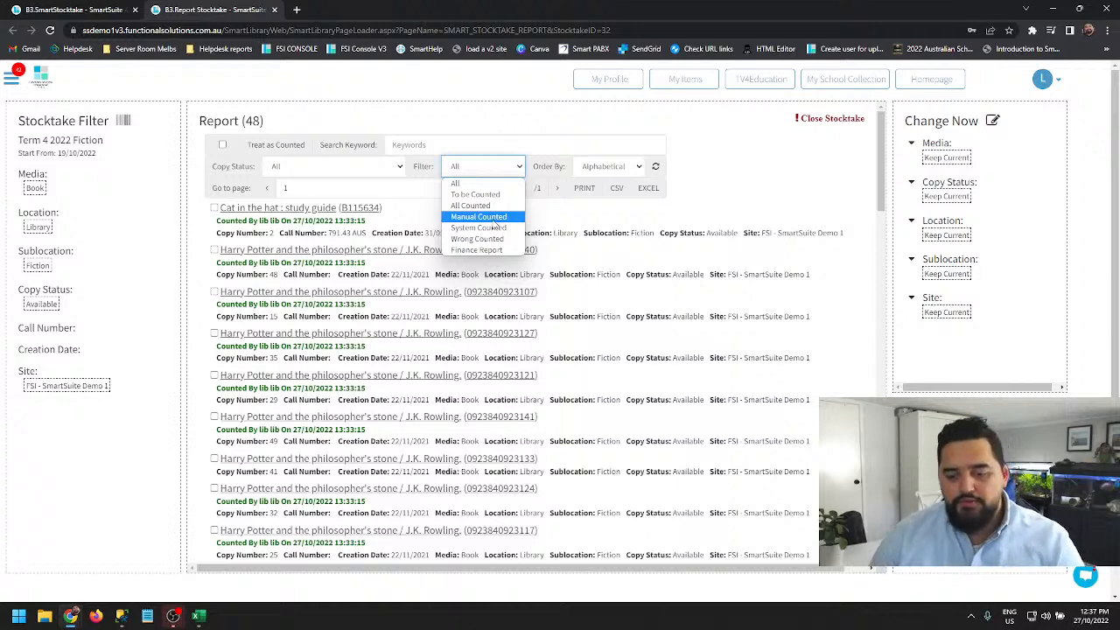
pyautogui.click(471, 184)
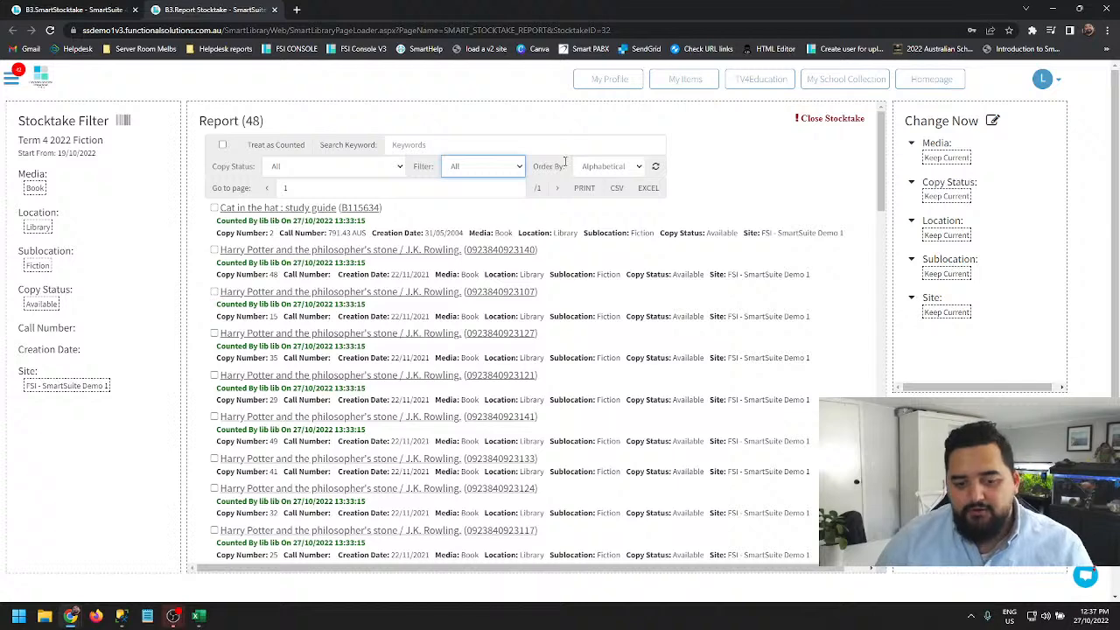
# Filter the stocktake report to copies still To be Counted and refresh the list.
pyautogui.click(514, 171)
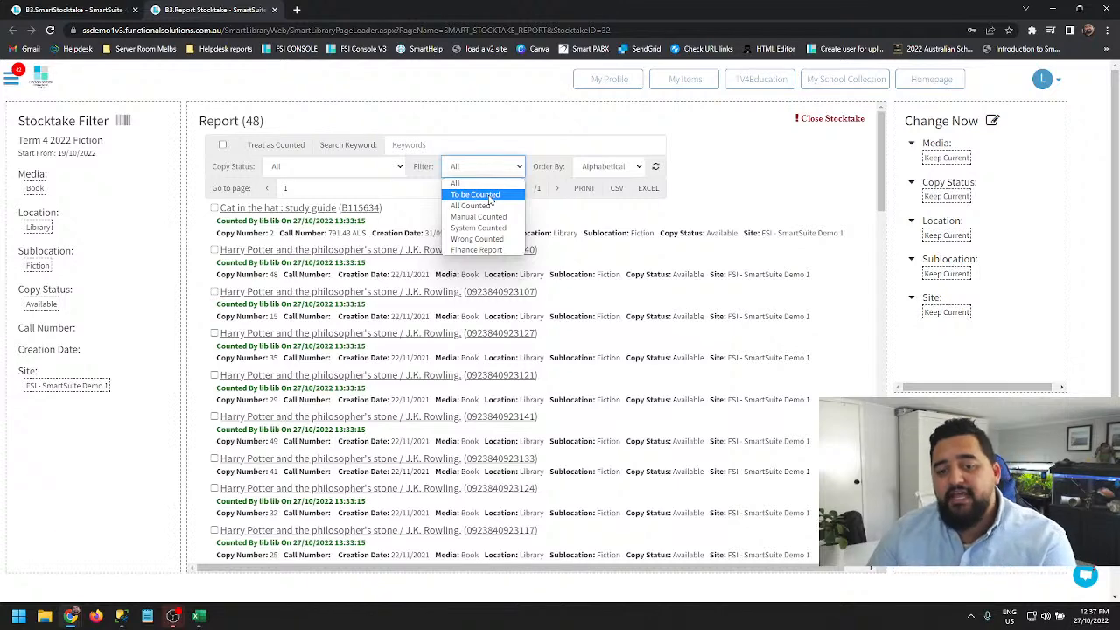
pyautogui.click(489, 195)
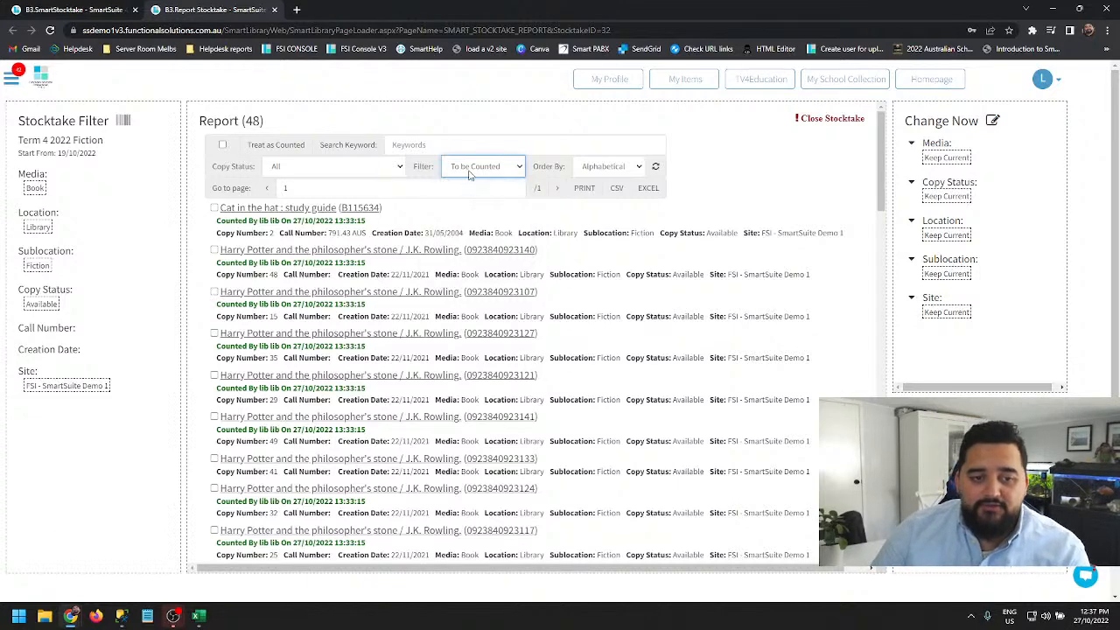
pyautogui.click(660, 169)
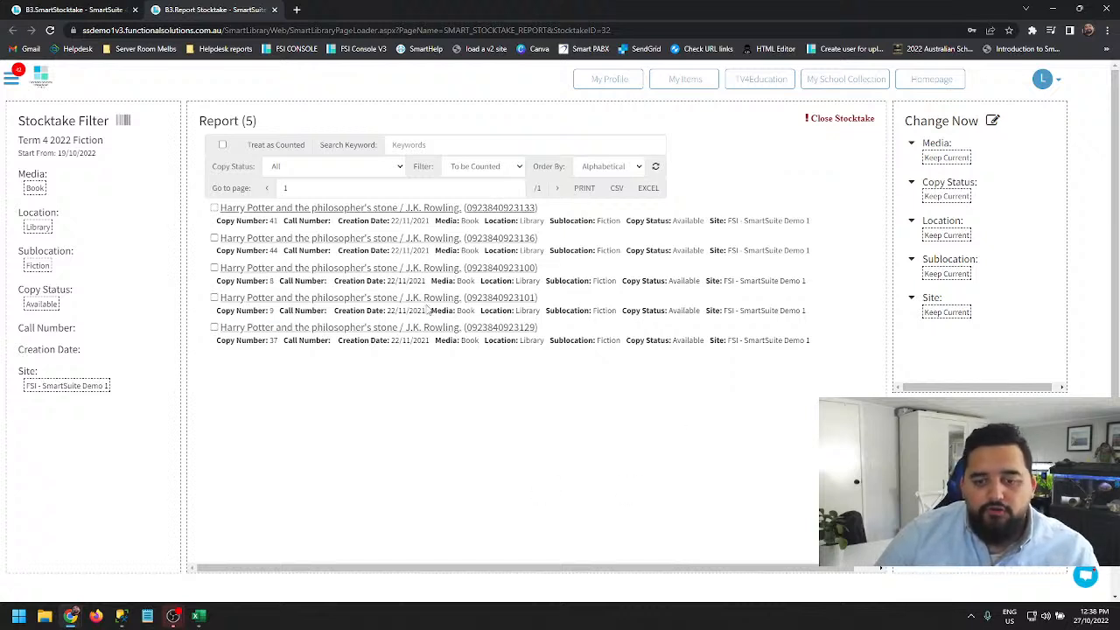
# Change the report filter to All Counted and refresh the list.
pyautogui.click(480, 169)
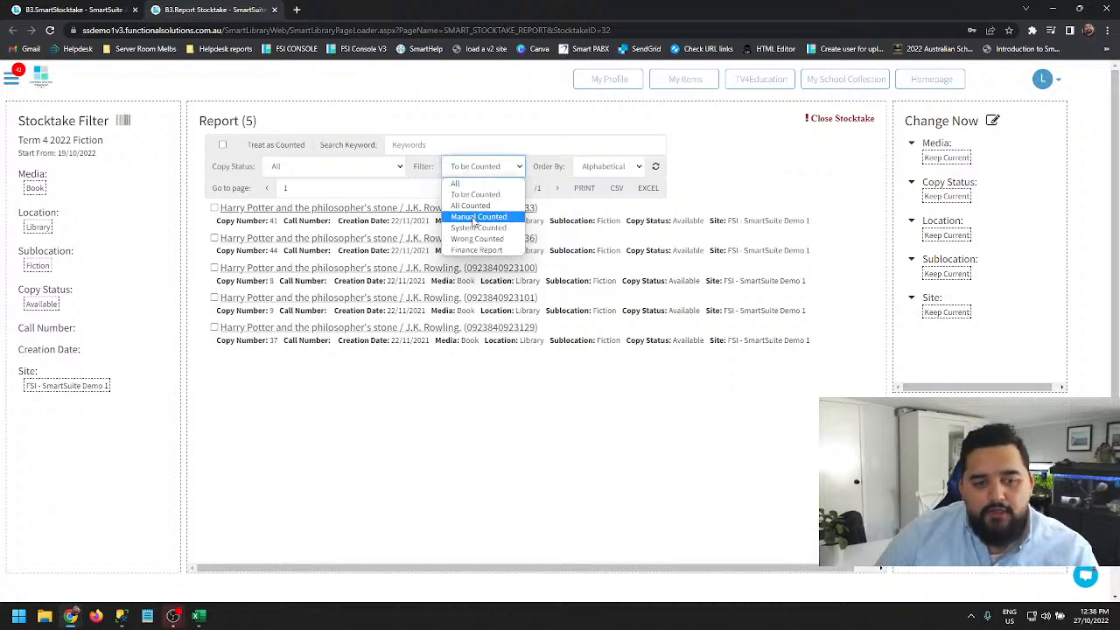
pyautogui.click(472, 206)
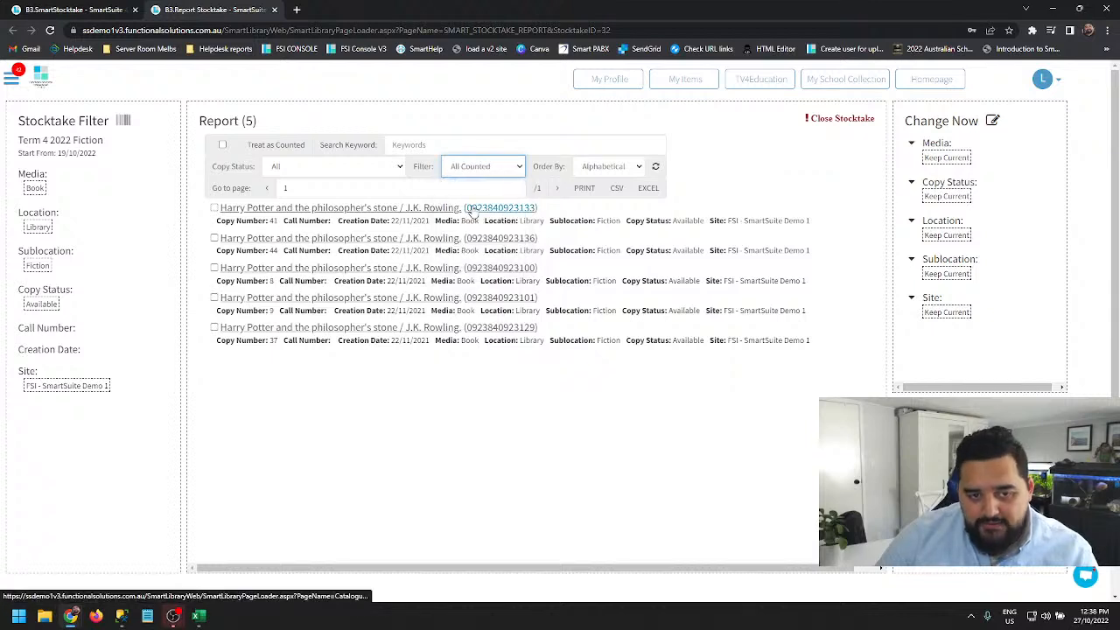
pyautogui.click(657, 173)
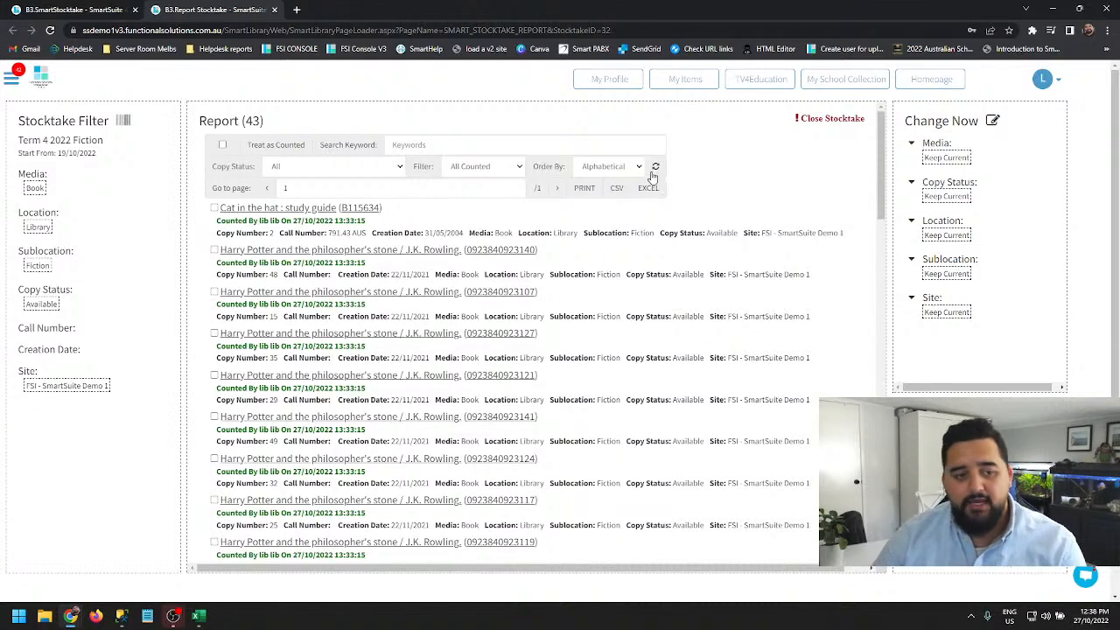
# Change the report filter to Manual Counted and refresh the list.
pyautogui.click(506, 175)
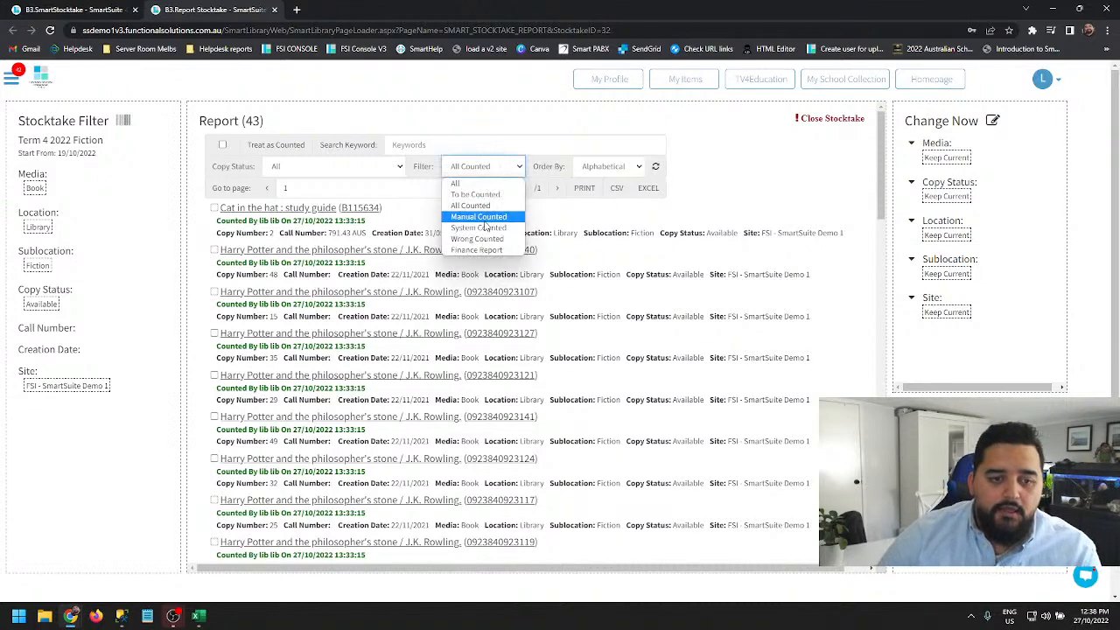
pyautogui.click(487, 221)
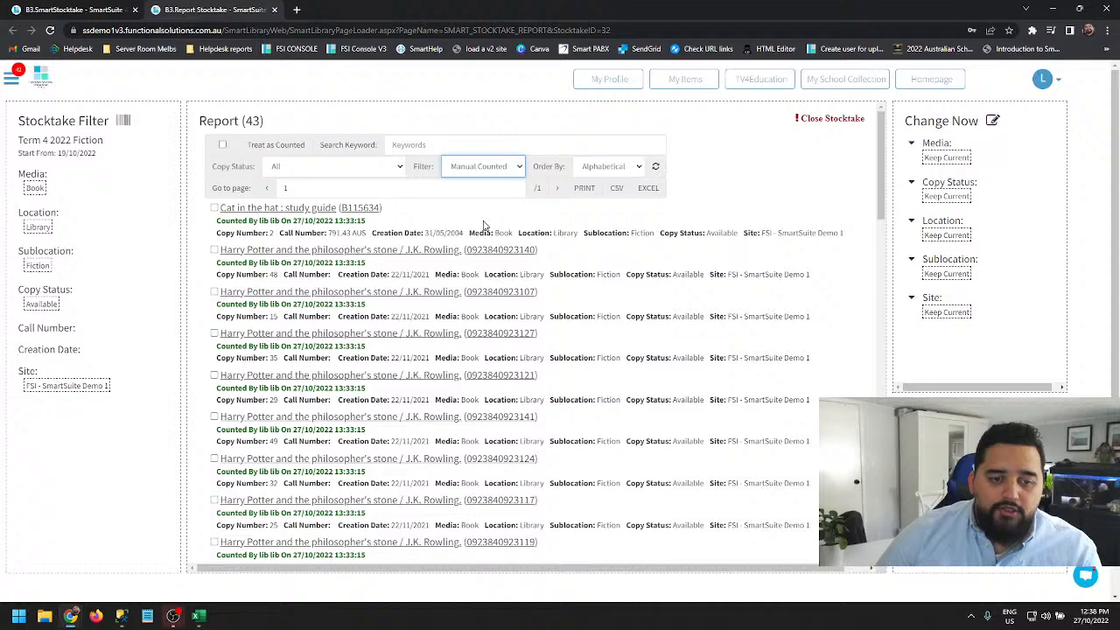
pyautogui.click(655, 170)
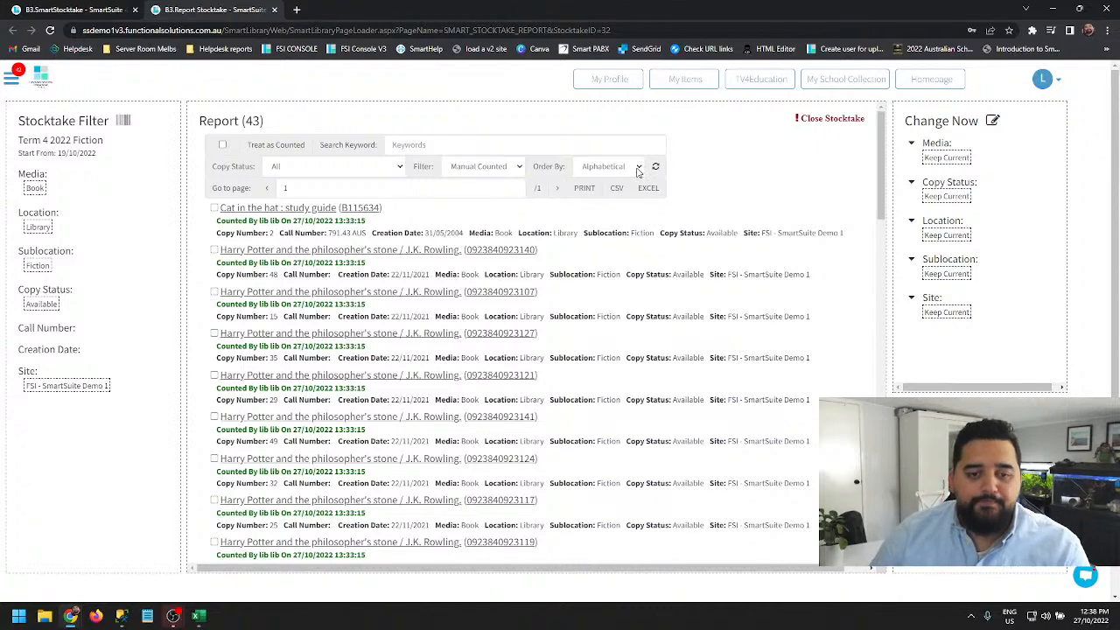
# Change the report filter to System Counted and refresh the list, keeping the alphabetical order.
pyautogui.click(638, 166)
pyautogui.click(487, 166)
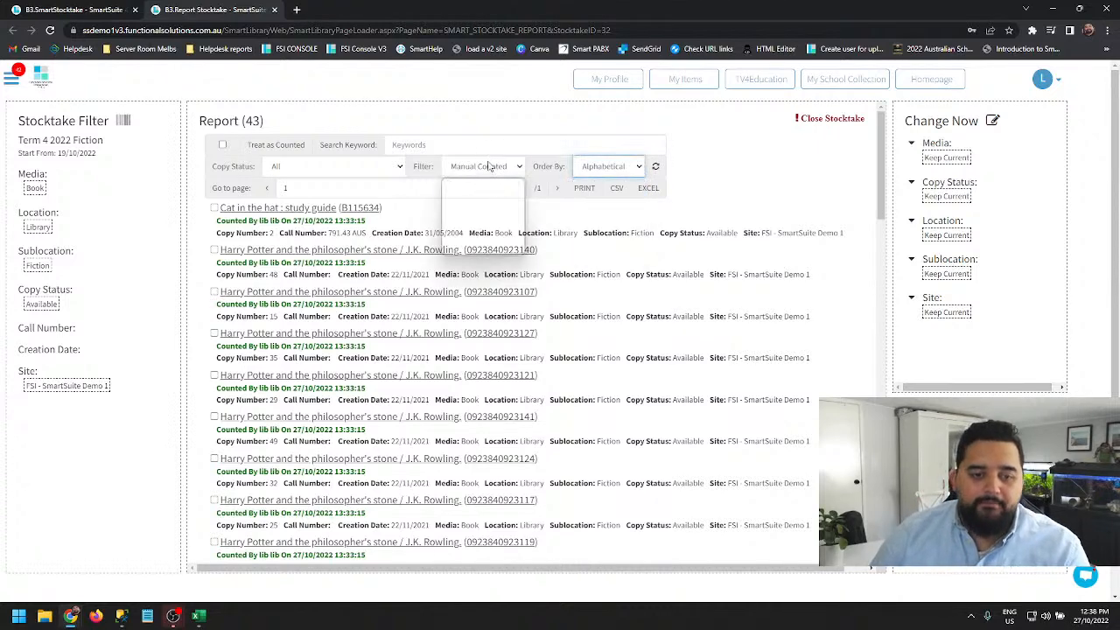
pyautogui.click(487, 166)
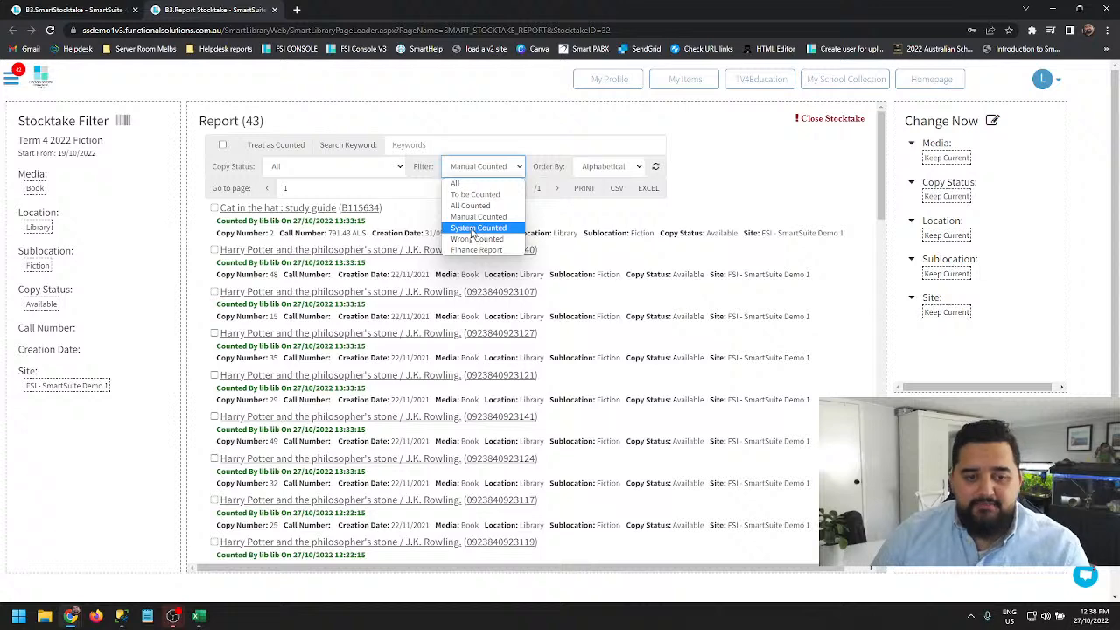
pyautogui.click(473, 229)
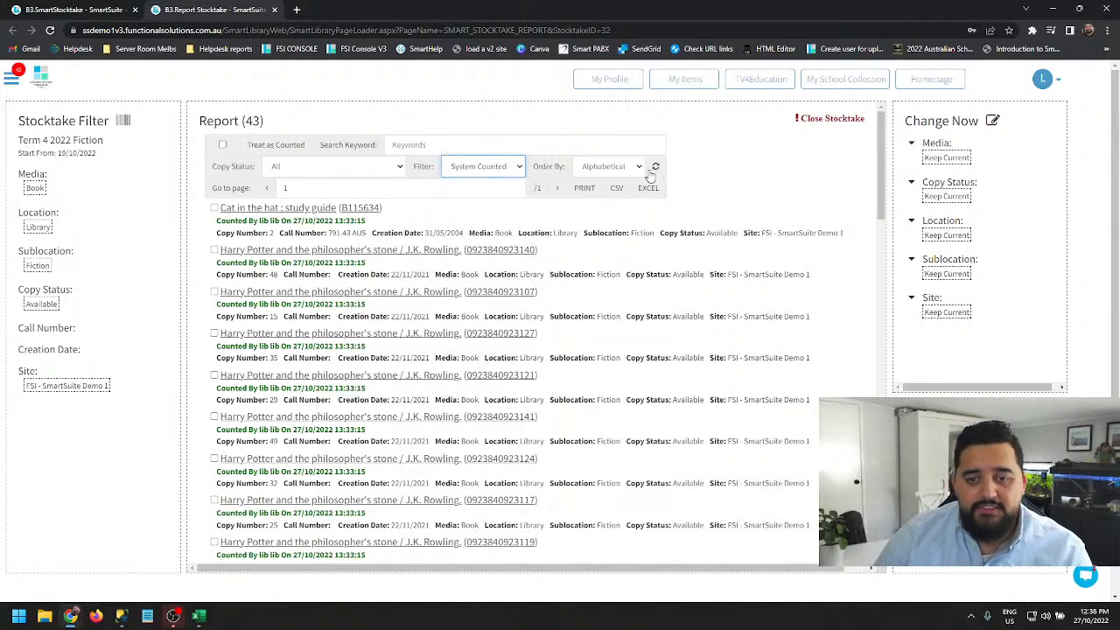
pyautogui.click(654, 167)
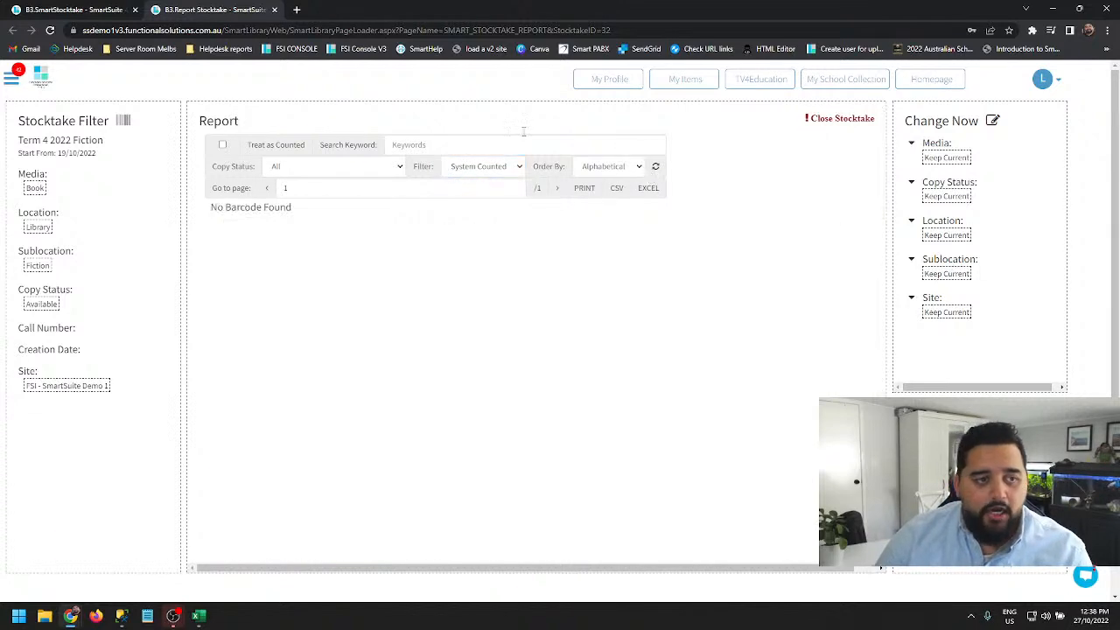
pyautogui.click(505, 171)
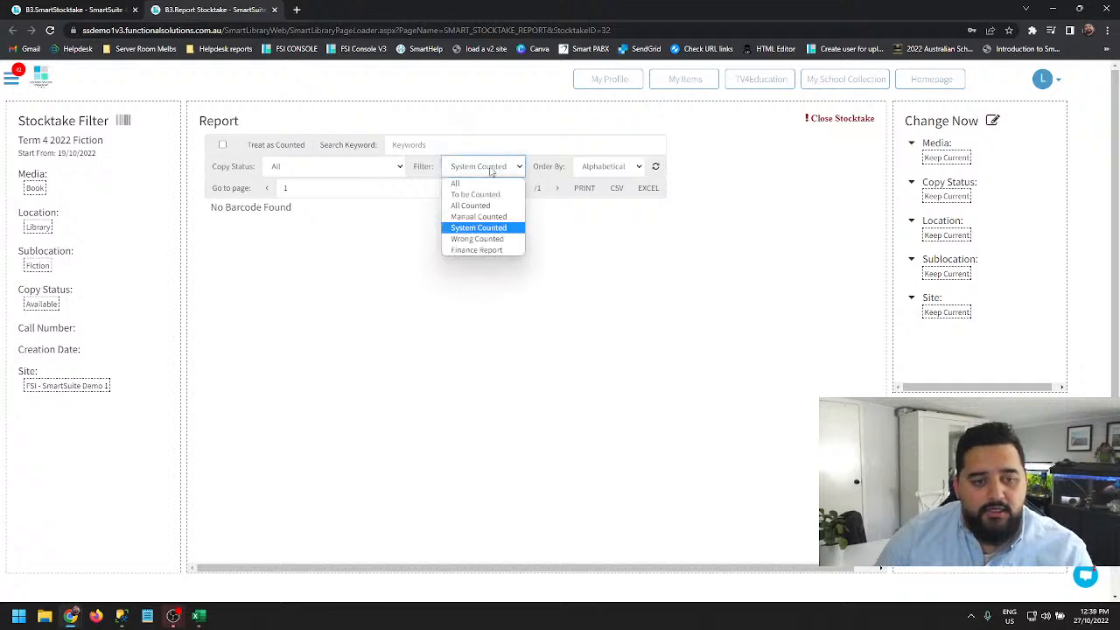
pyautogui.click(473, 195)
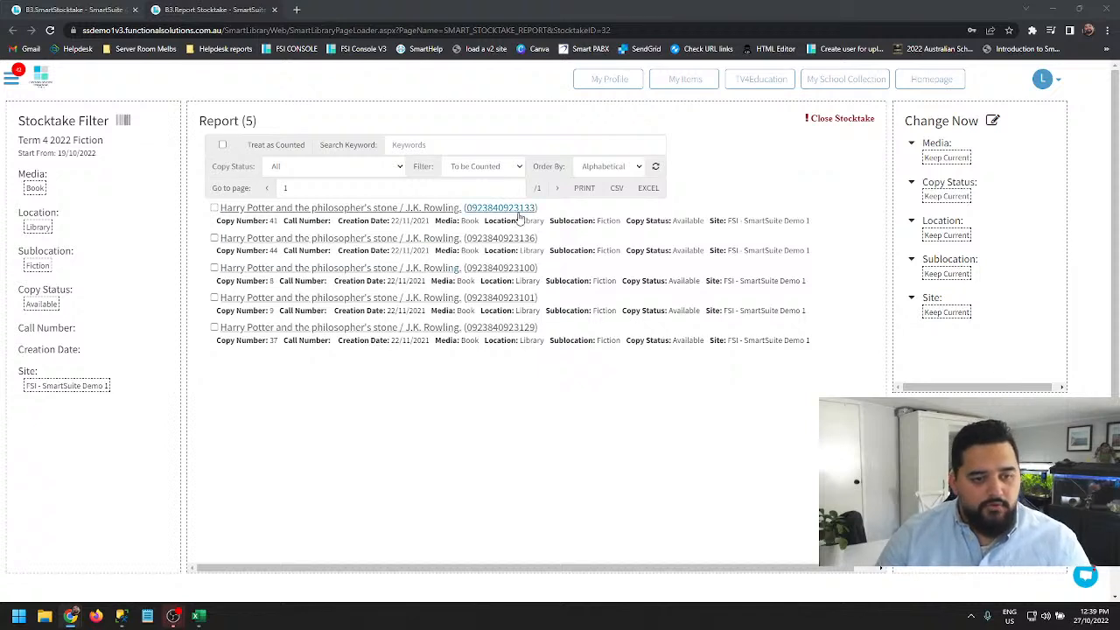
pyautogui.moveTo(531, 208); pyautogui.dragTo(466, 210)
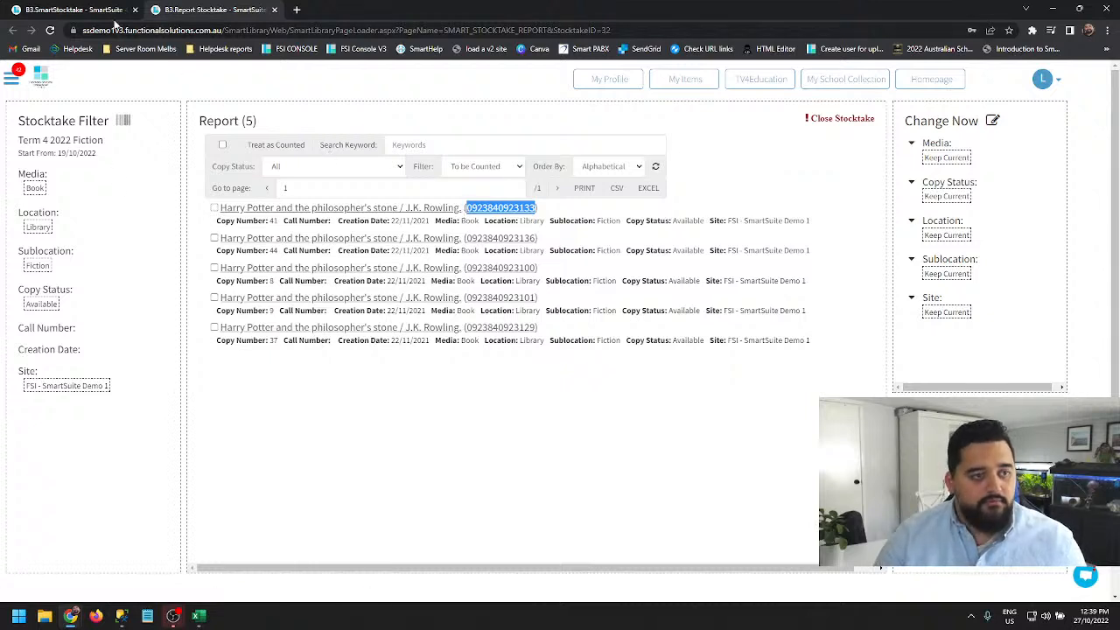
# Open the Circulation page and load the patron by entering their barcode, accepting the circulation warnings.
pyautogui.click(11, 78)
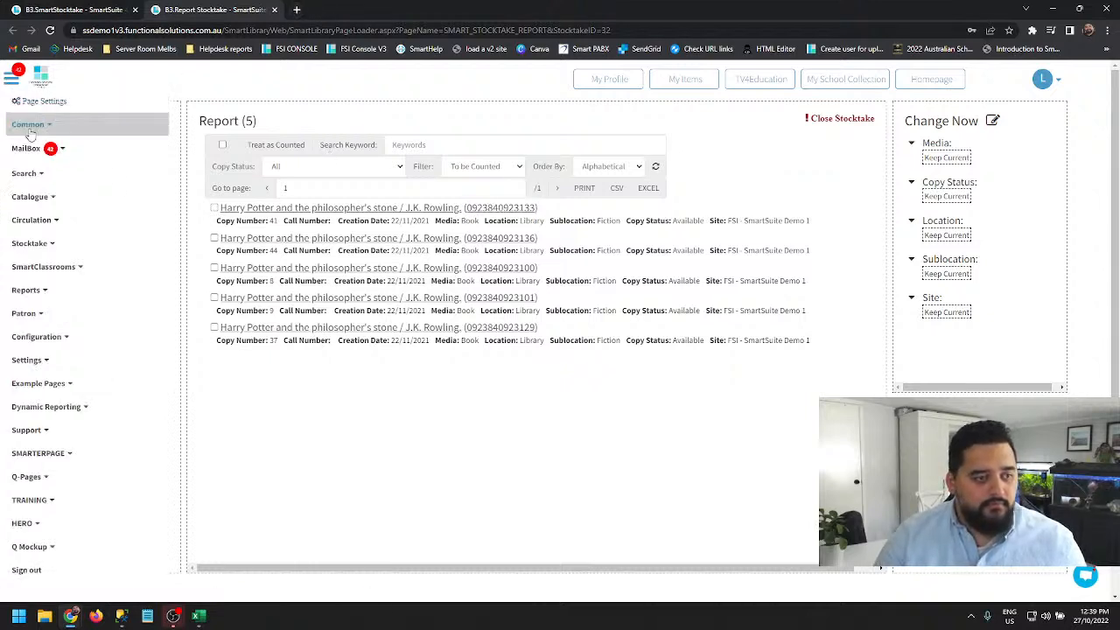
pyautogui.click(35, 221)
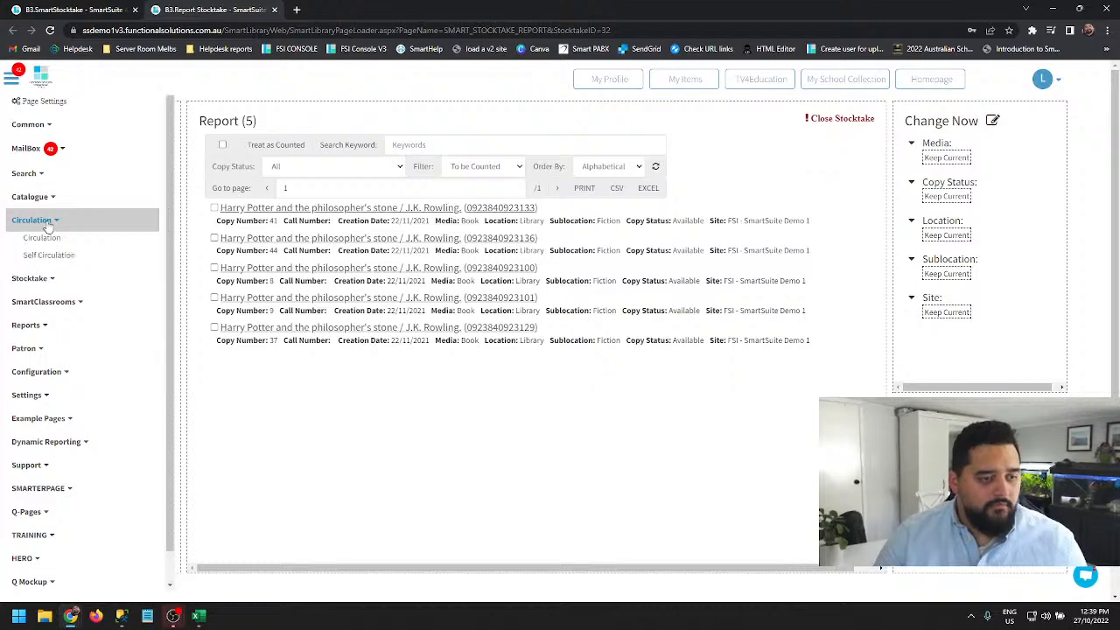
pyautogui.click(44, 238)
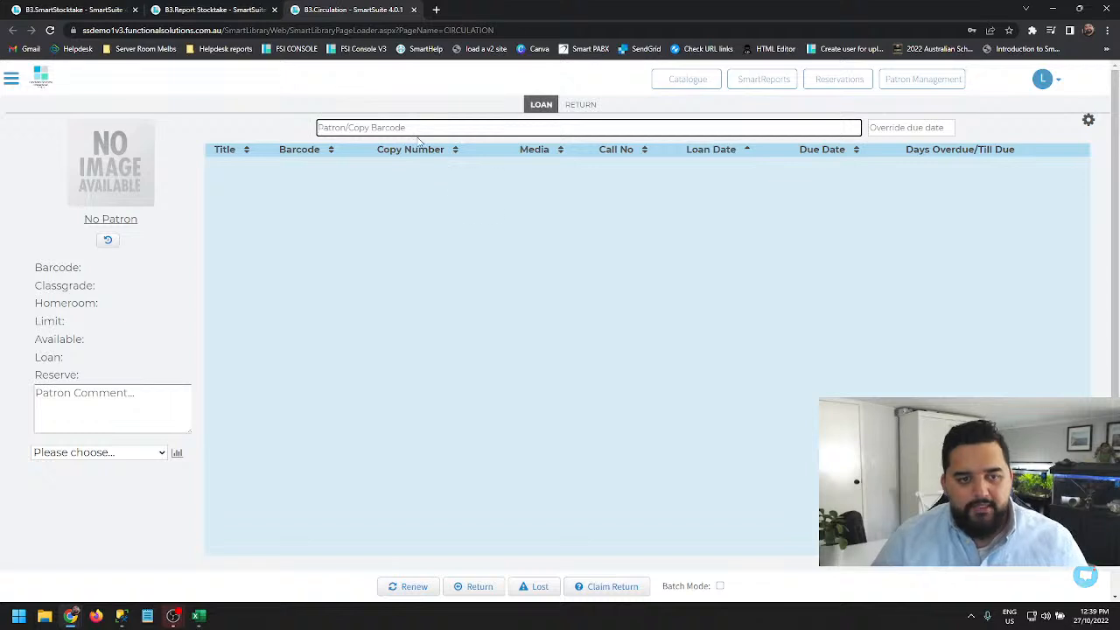
pyautogui.write('lib')
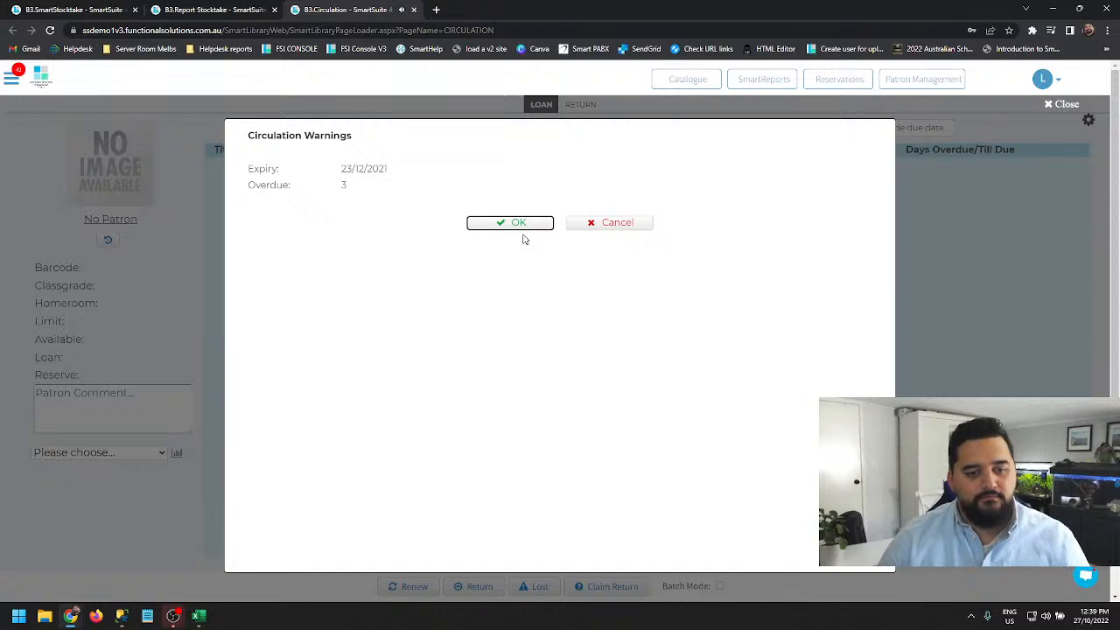
pyautogui.click(517, 225)
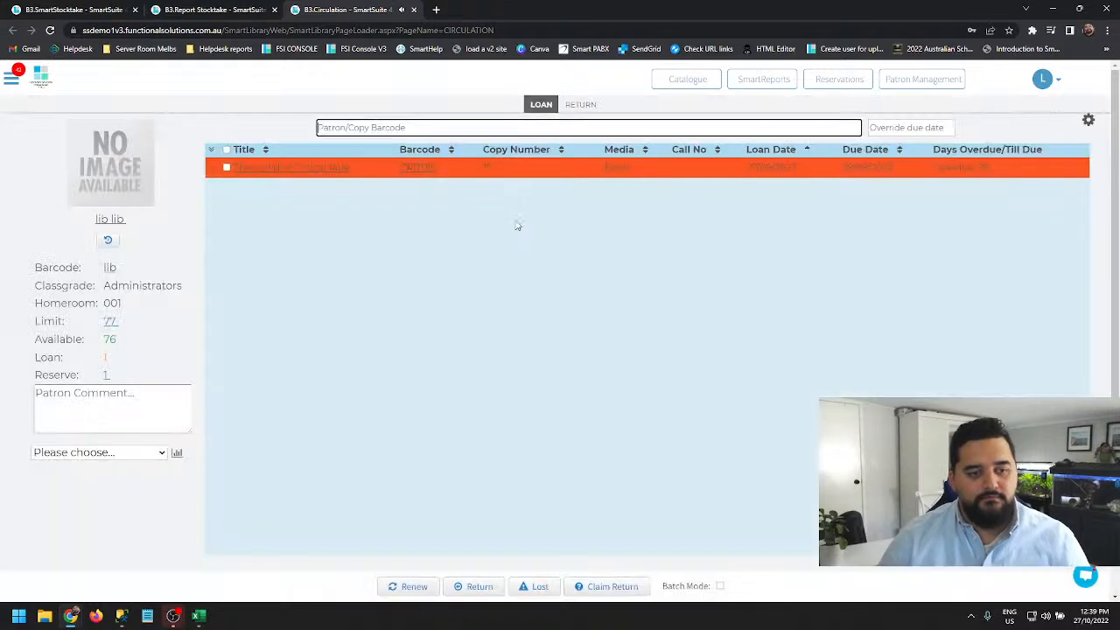
pyautogui.click(581, 106)
pyautogui.click(543, 105)
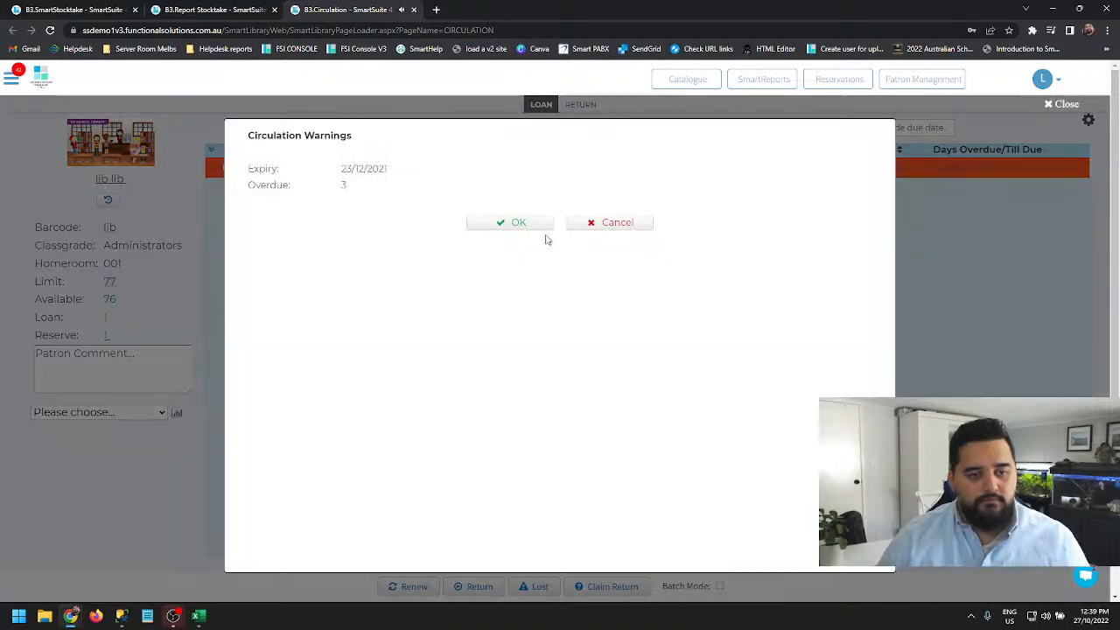
pyautogui.click(502, 221)
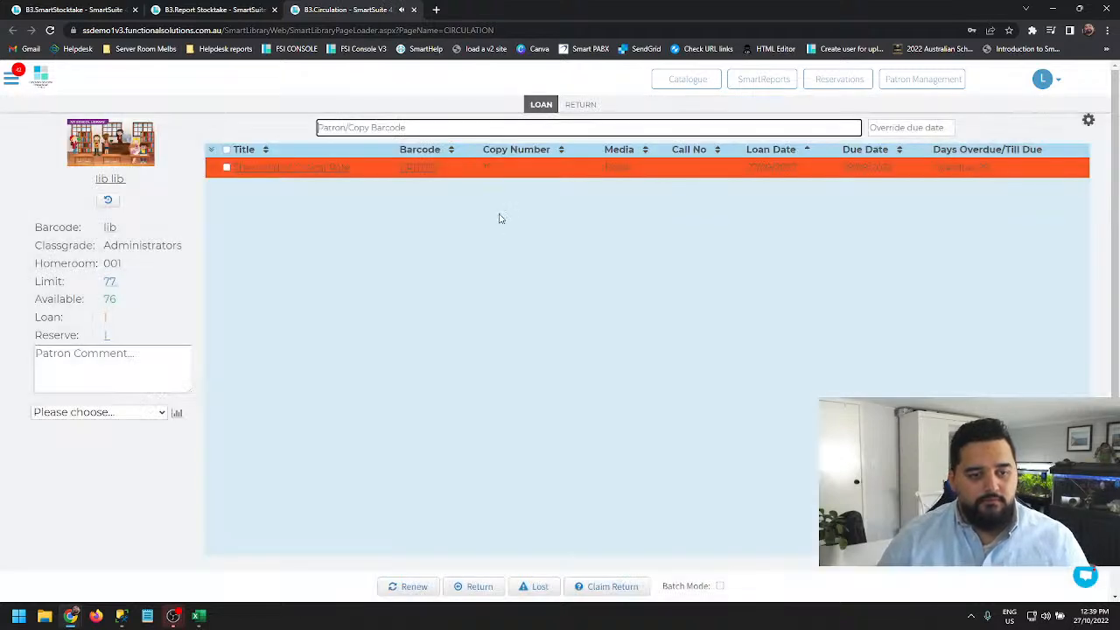
pyautogui.write('0923840923133')
pyautogui.press('Return')
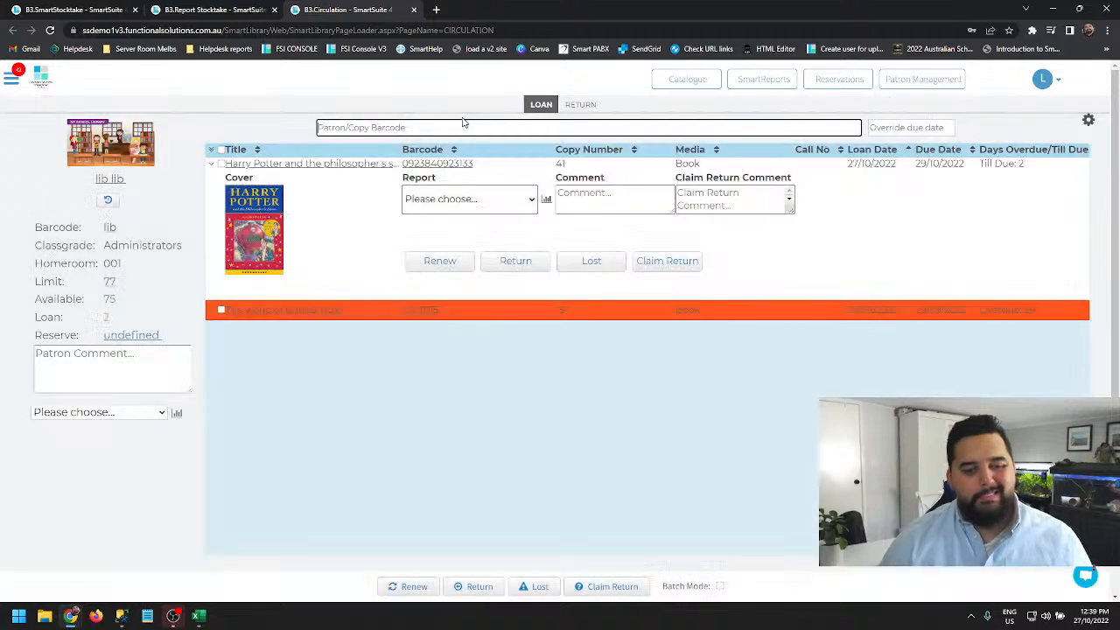
pyautogui.click(582, 105)
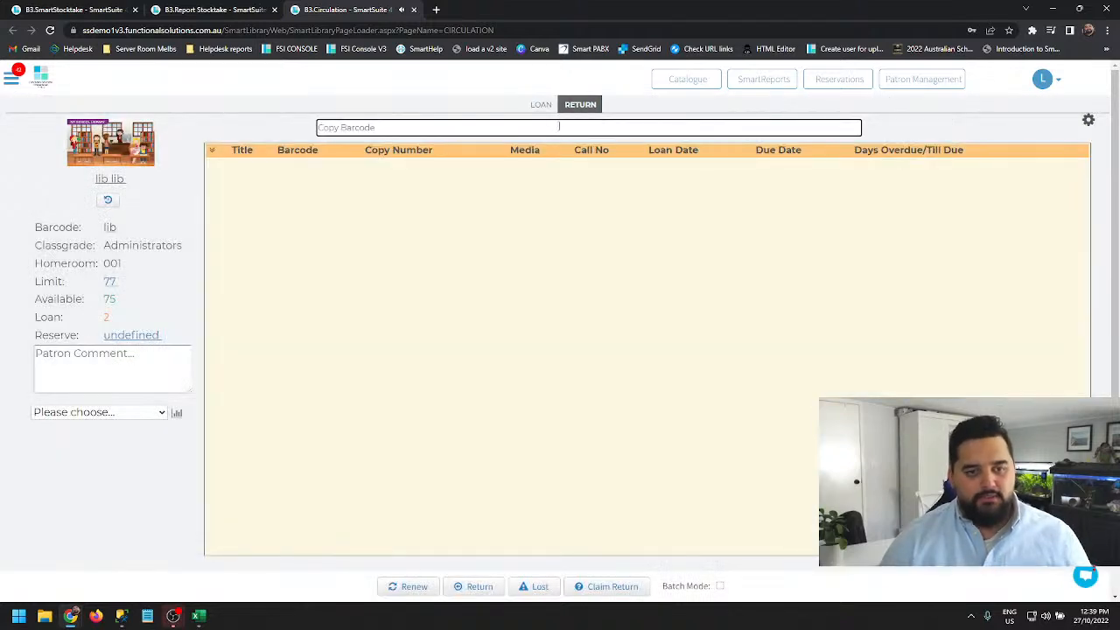
pyautogui.write('0923840923133')
pyautogui.press('Return')
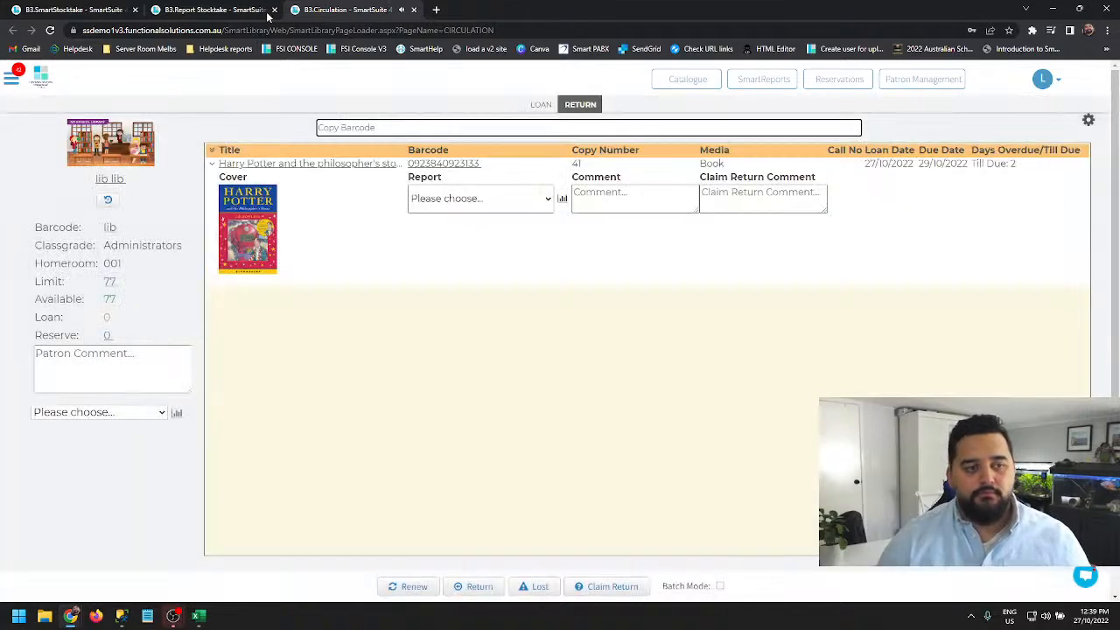
# Go back to the Term 4 2022 Fiction stocktake page, open and close the stocktake list, and check the System Count statistic.
pyautogui.click(263, 10)
pyautogui.click(96, 9)
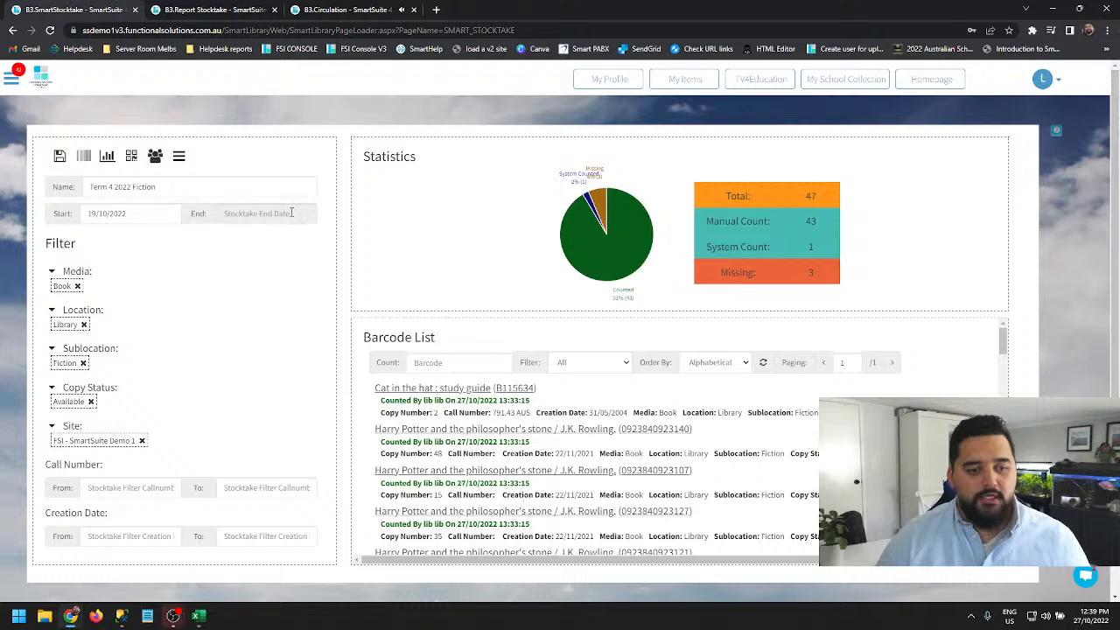
pyautogui.click(178, 157)
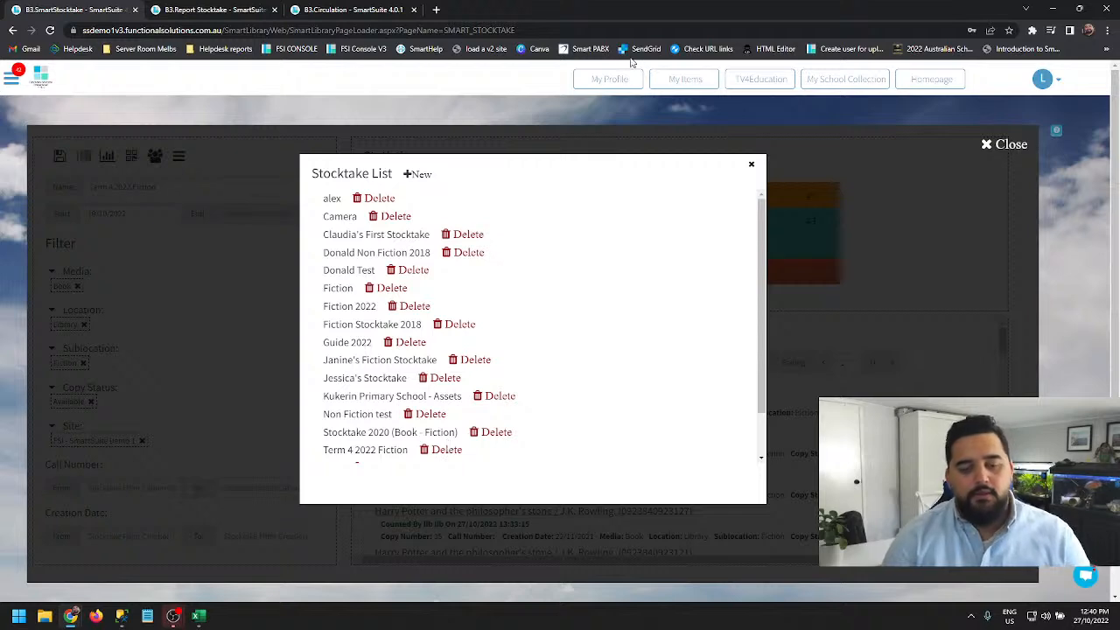
pyautogui.click(421, 143)
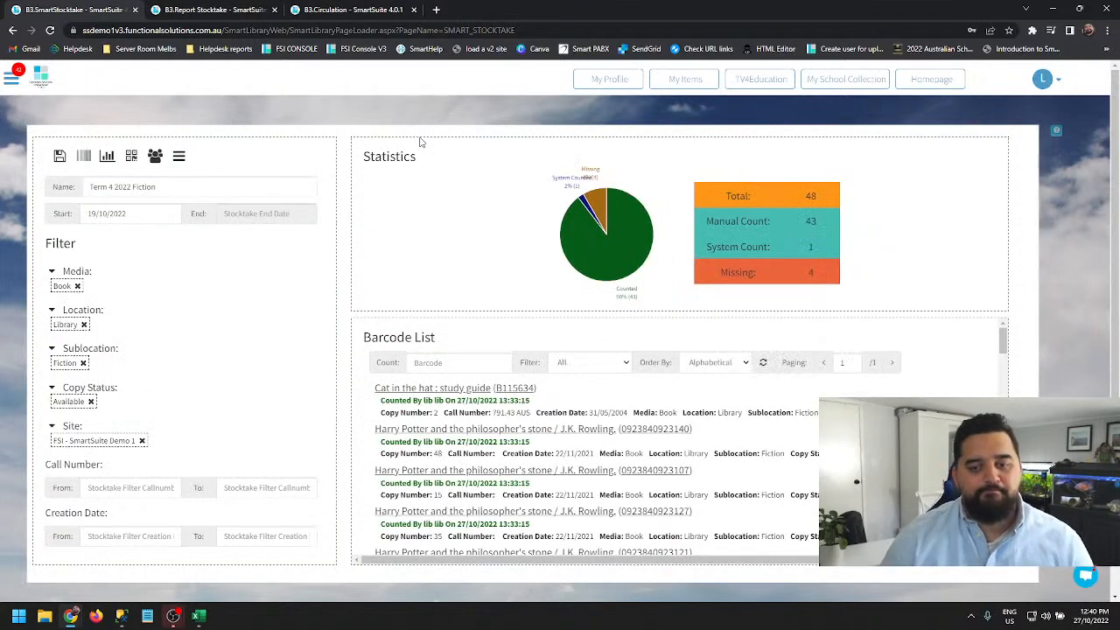
pyautogui.moveTo(701, 246); pyautogui.dragTo(819, 250)
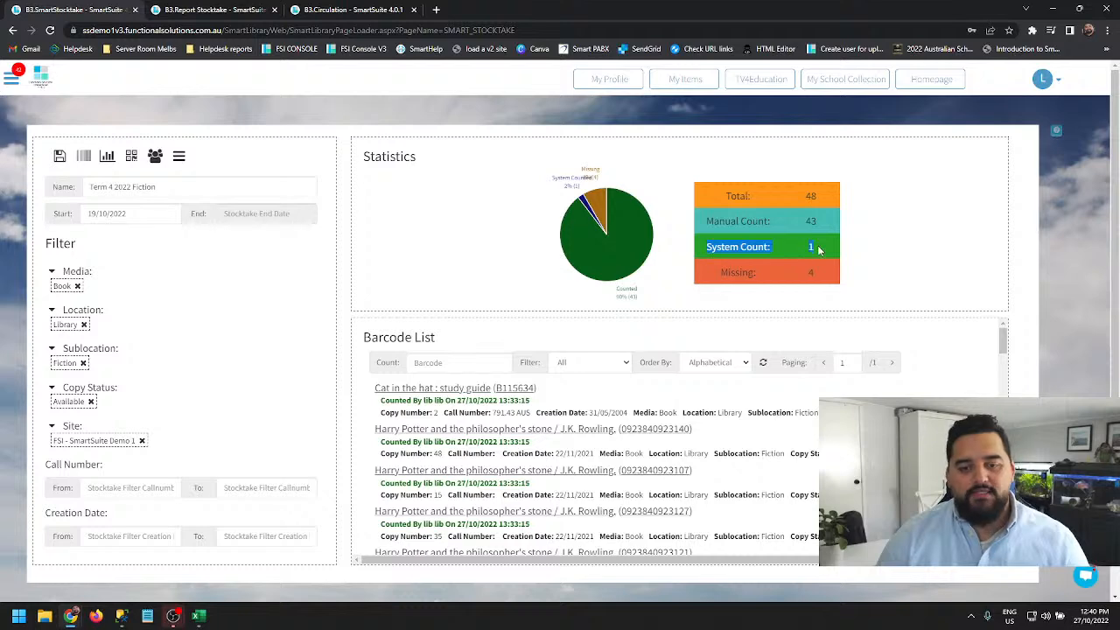
# Filter the stocktake report to System Counted, refresh it, and examine how and when the returned copy was counted.
pyautogui.click(210, 10)
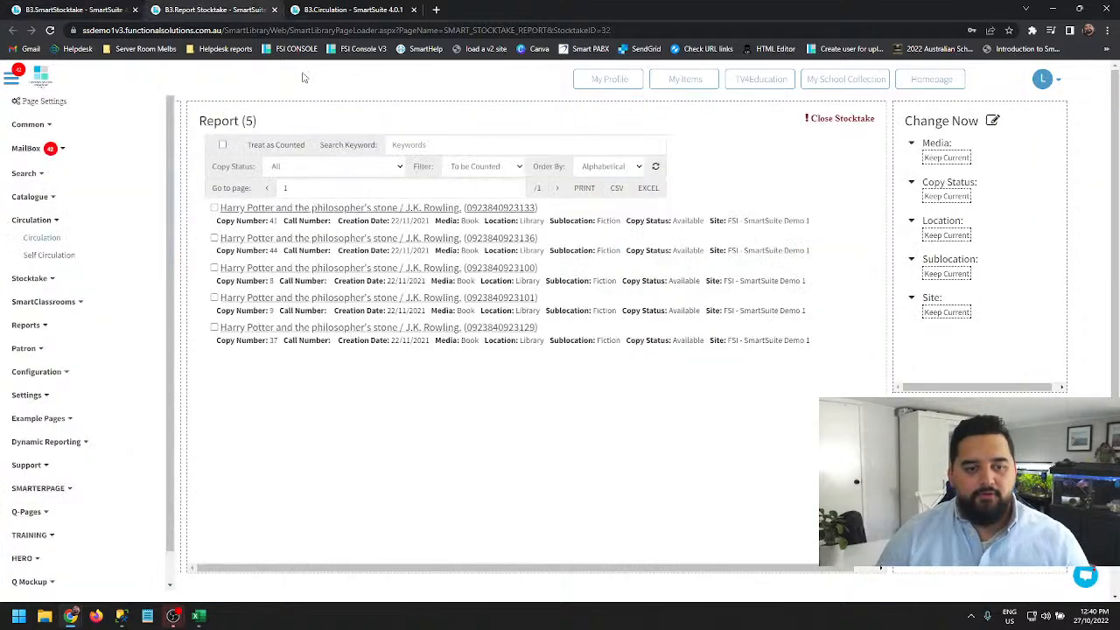
pyautogui.click(486, 166)
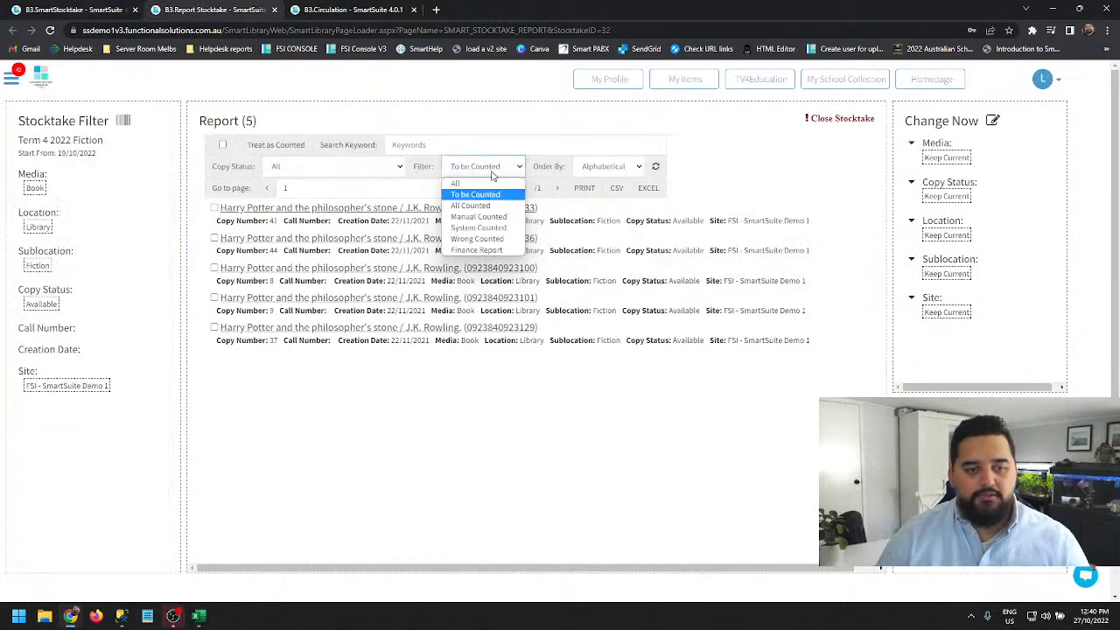
pyautogui.click(480, 227)
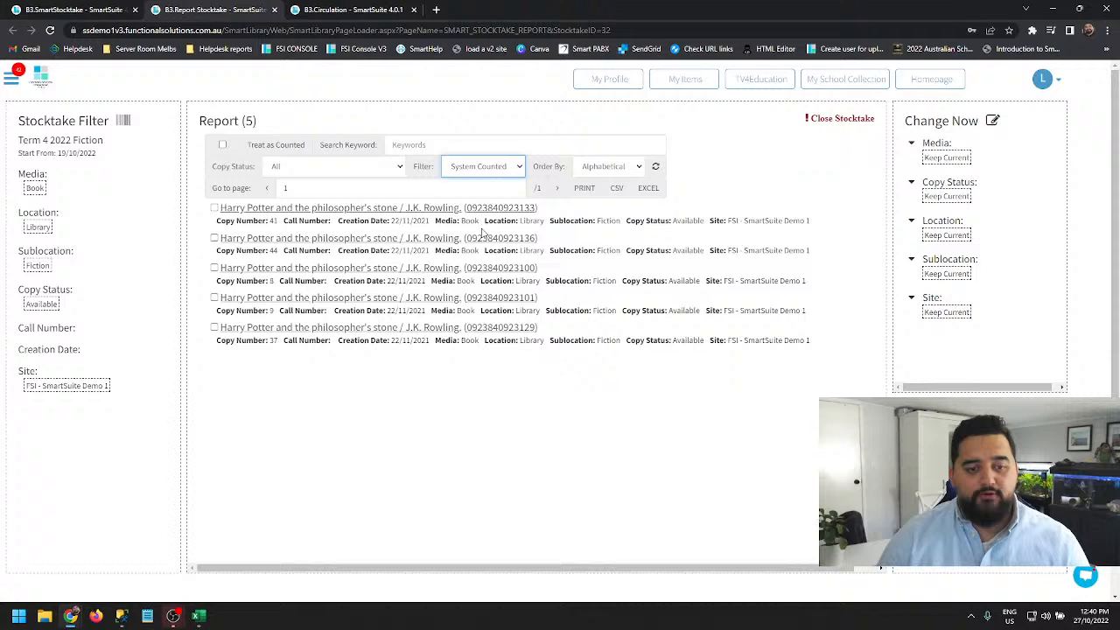
pyautogui.click(656, 168)
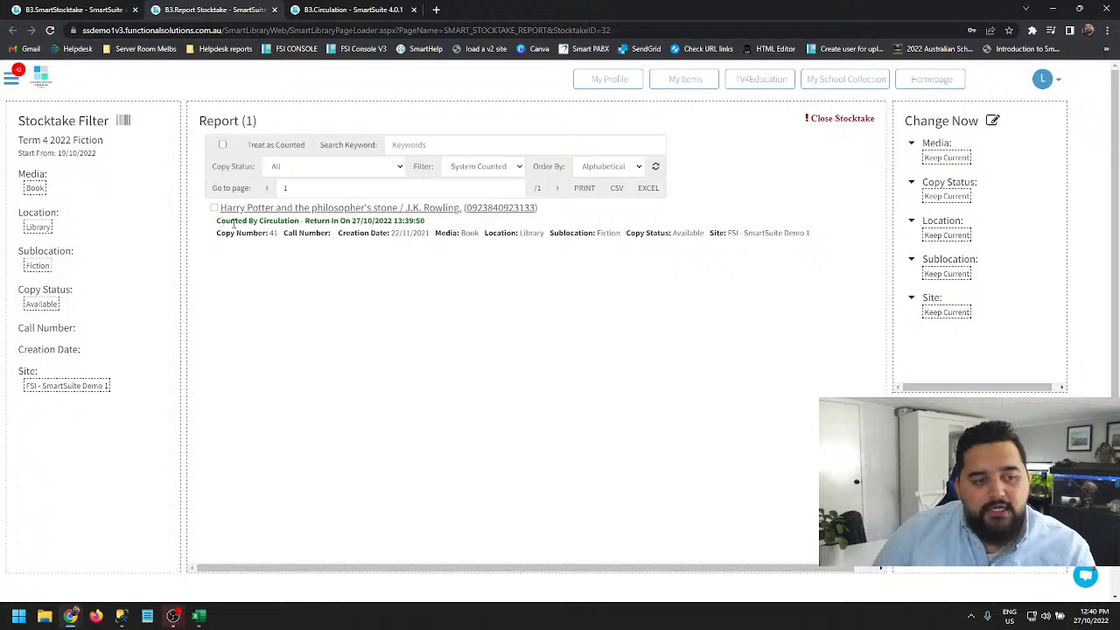
pyautogui.moveTo(218, 221); pyautogui.dragTo(424, 221)
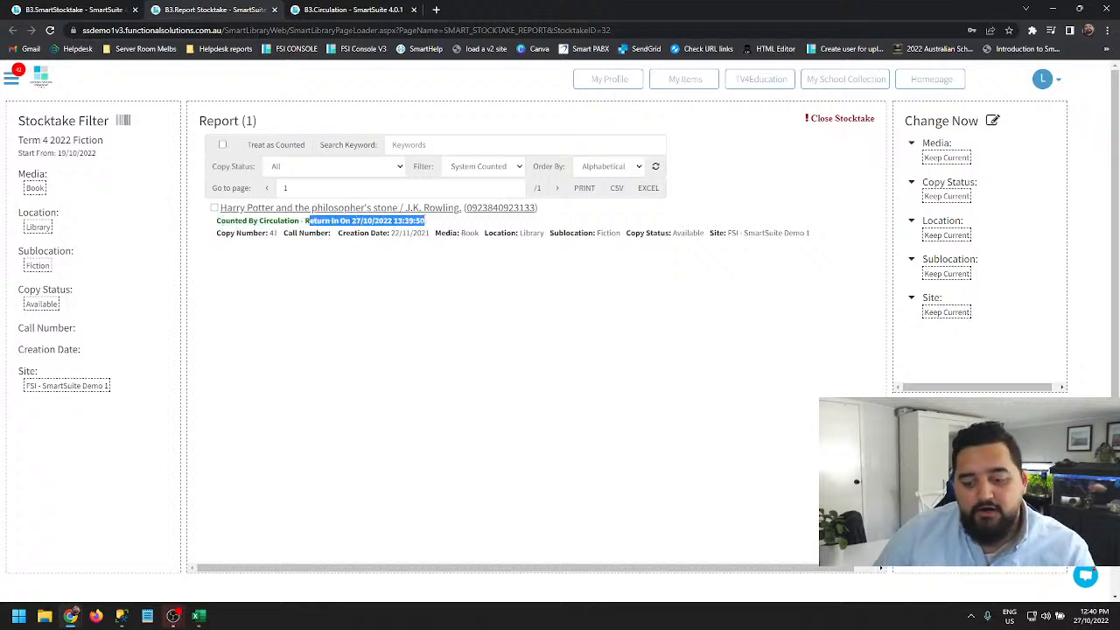
pyautogui.click(439, 224)
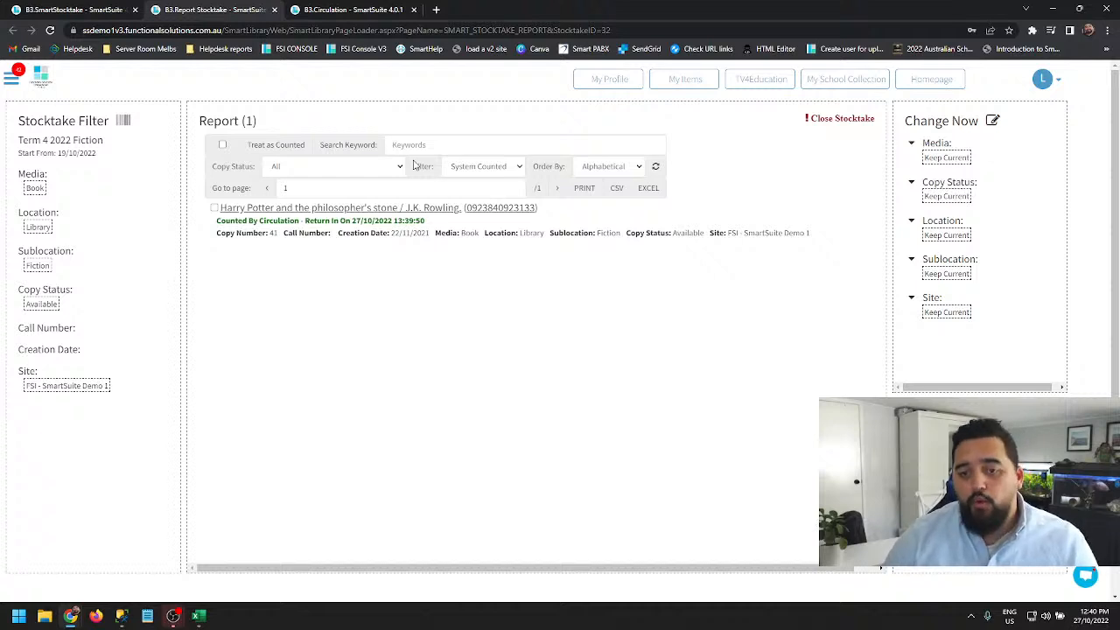
# Change the report filter to Wrong Counted and refresh the list.
pyautogui.click(480, 168)
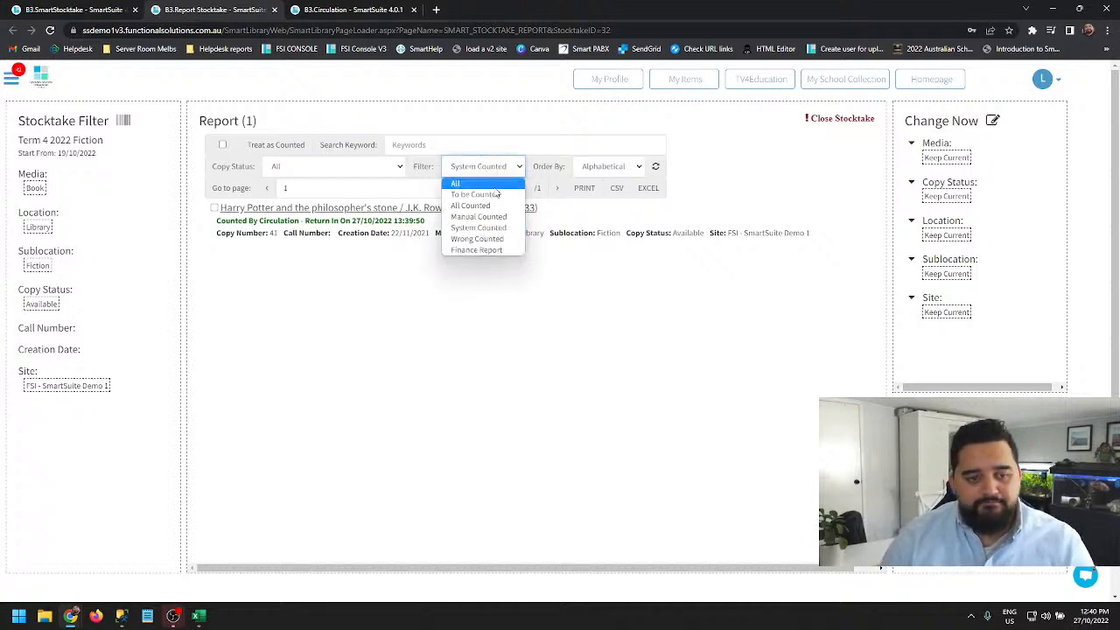
pyautogui.click(477, 239)
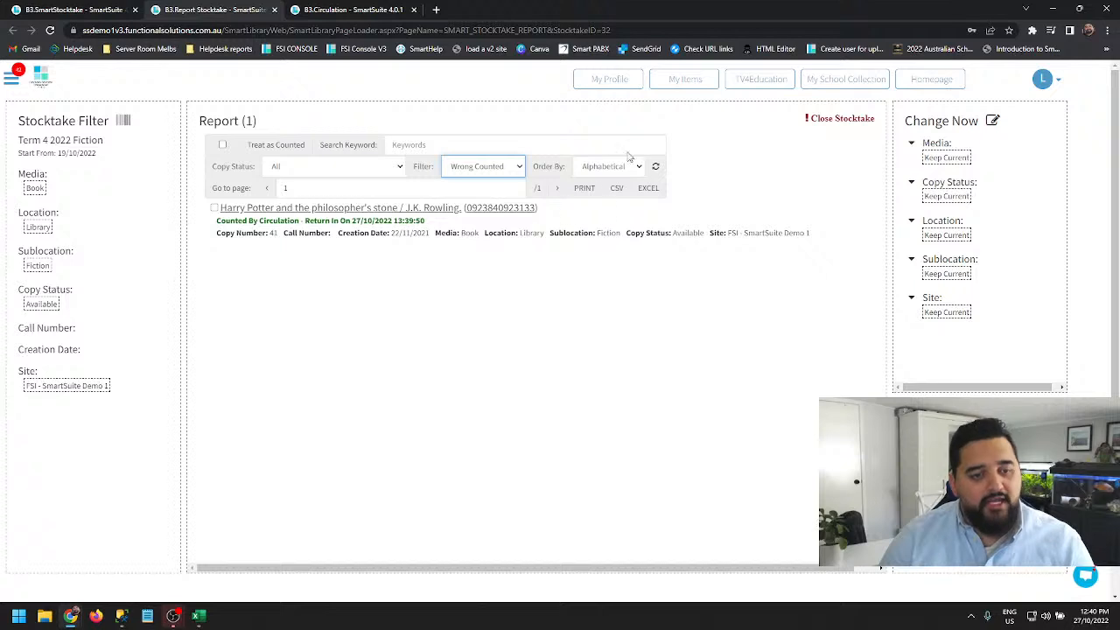
pyautogui.click(655, 166)
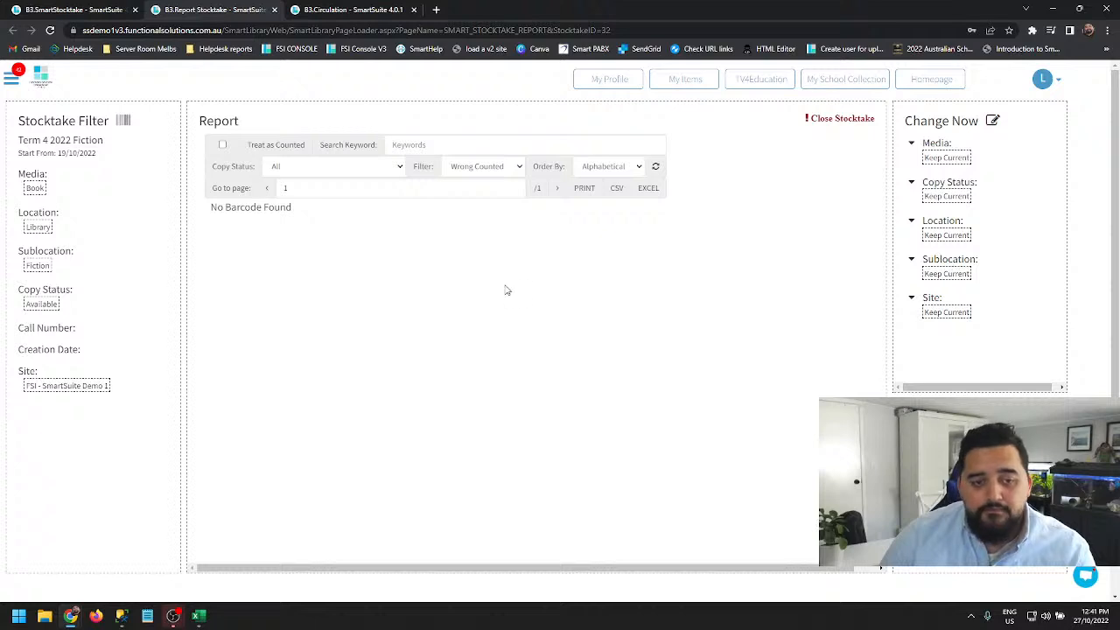
# Change the report filter to Finance Report, refresh it, and examine the By Copy Status section and the Counted row.
pyautogui.click(519, 166)
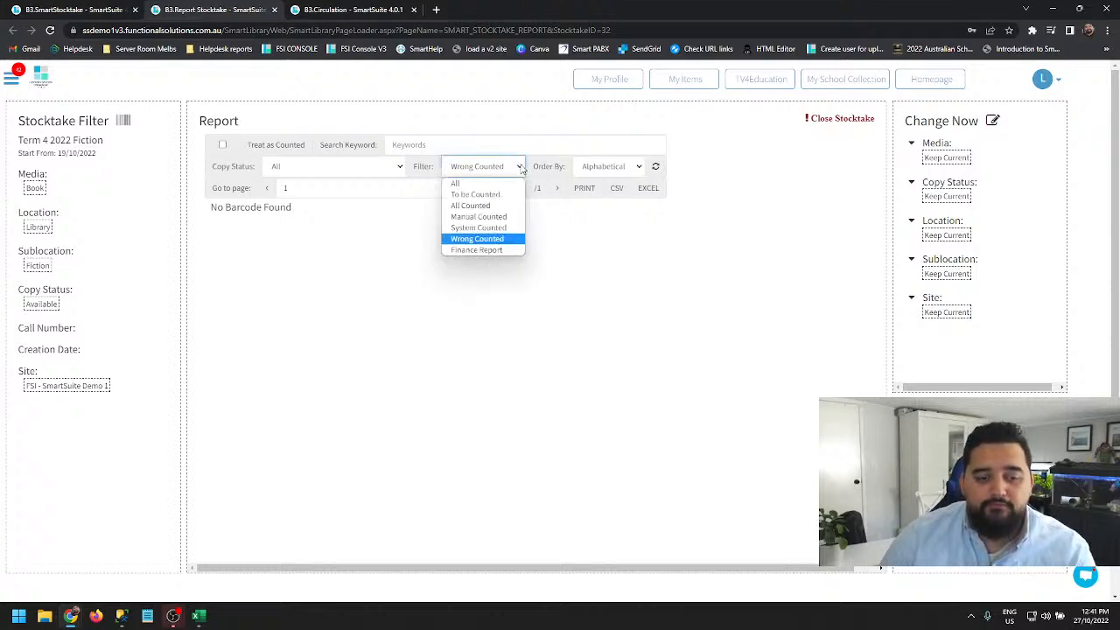
pyautogui.click(475, 251)
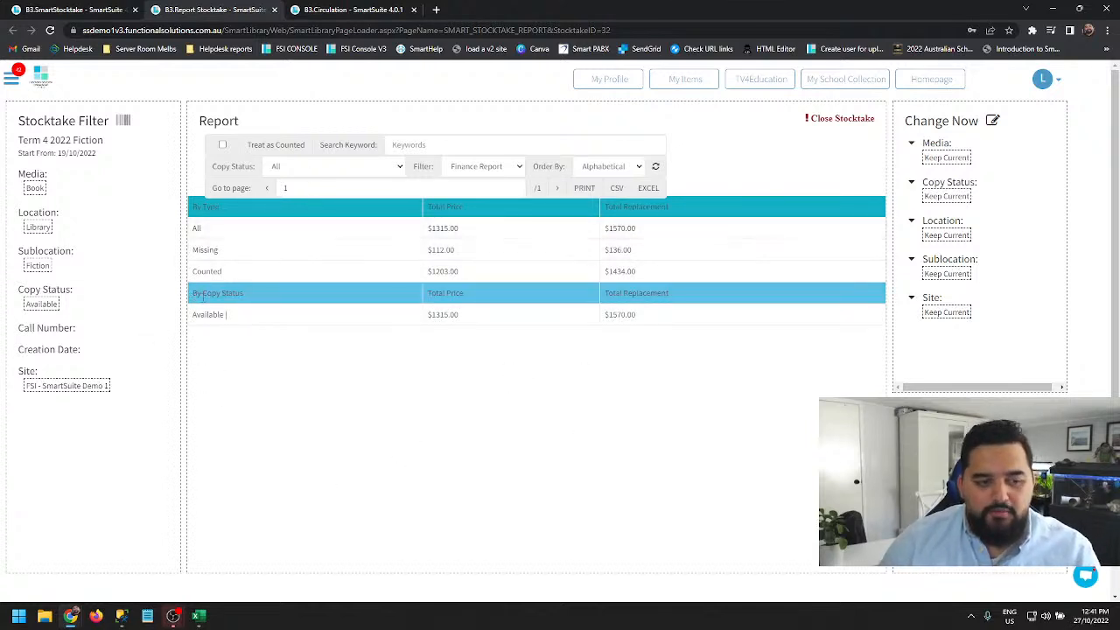
pyautogui.moveTo(192, 296); pyautogui.dragTo(240, 305)
pyautogui.click(216, 354)
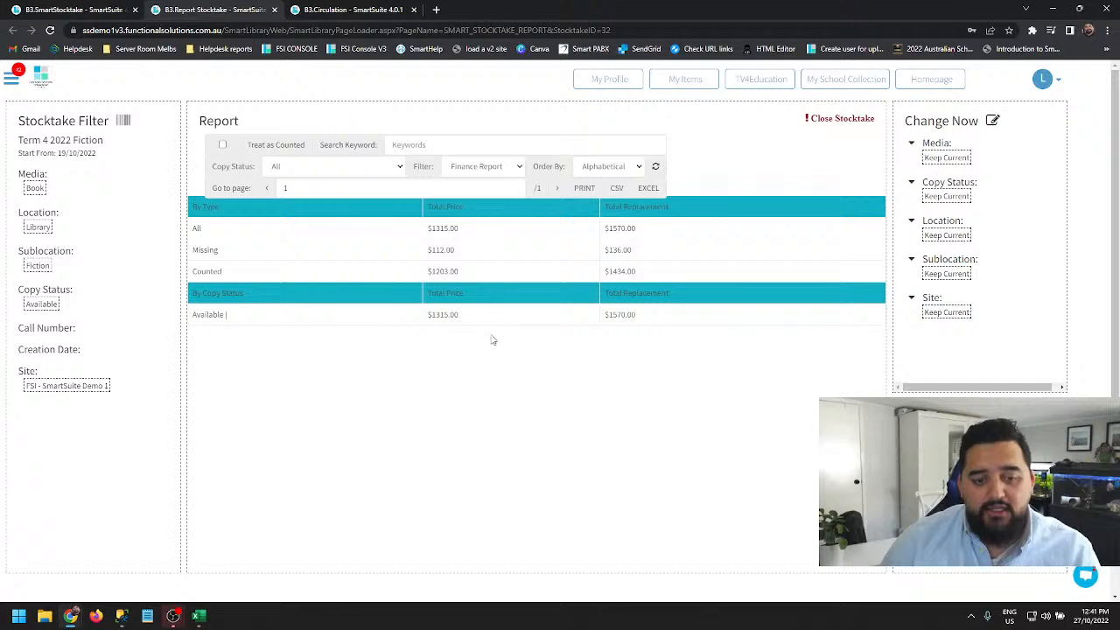
pyautogui.doubleClick(194, 272)
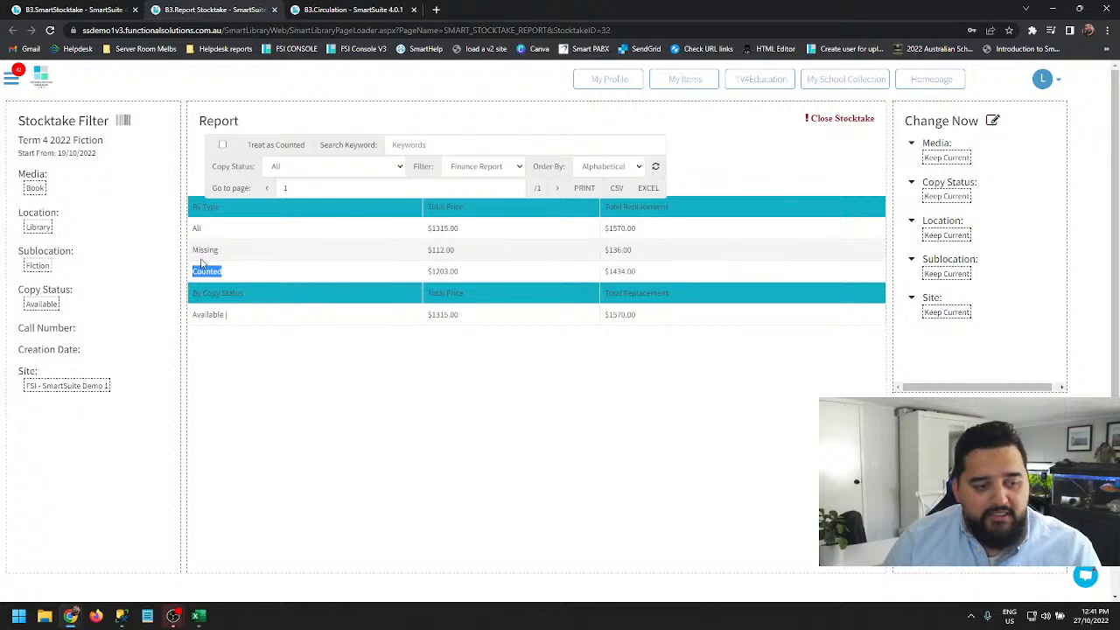
pyautogui.doubleClick(432, 272)
pyautogui.click(468, 277)
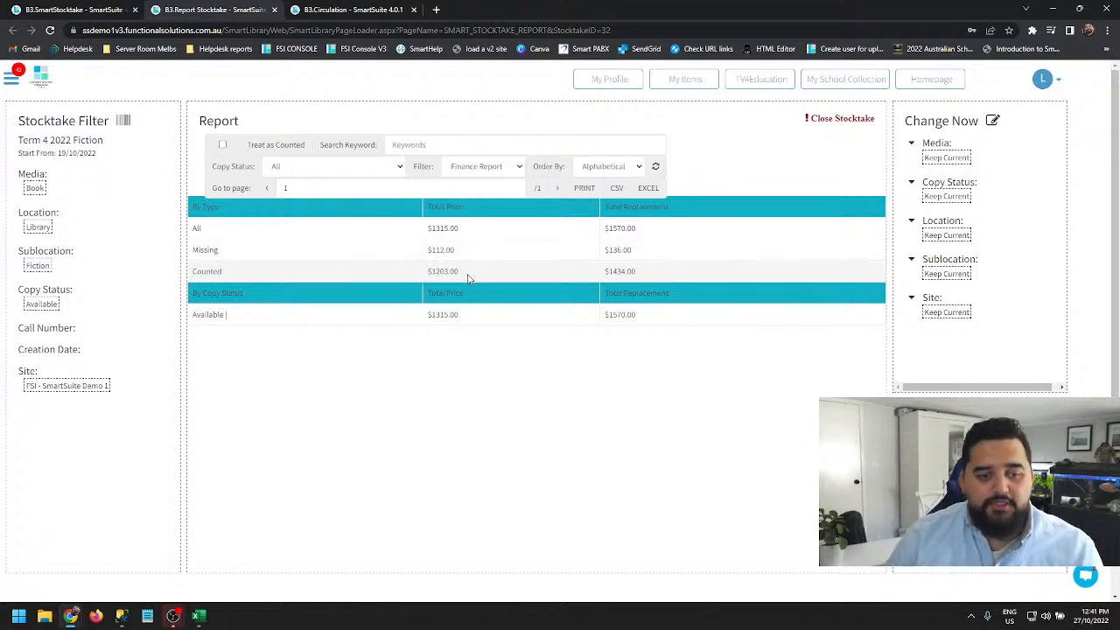
# Compare the Total Price and Total Replacement amounts across the rows of the finance report.
pyautogui.moveTo(438, 208); pyautogui.dragTo(465, 214)
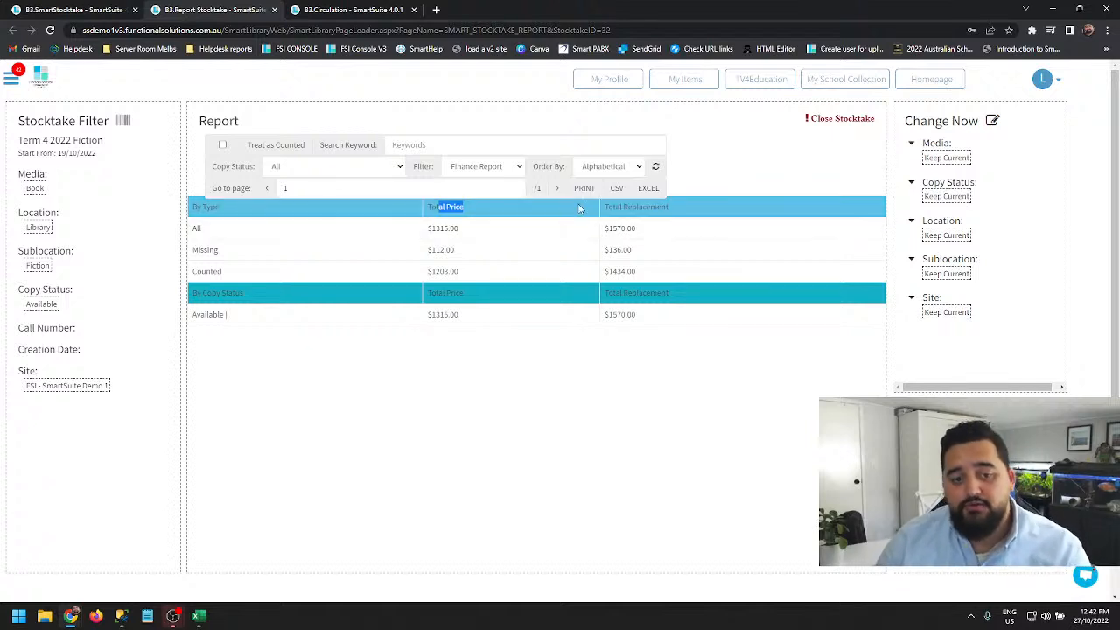
pyautogui.moveTo(606, 213); pyautogui.dragTo(762, 229)
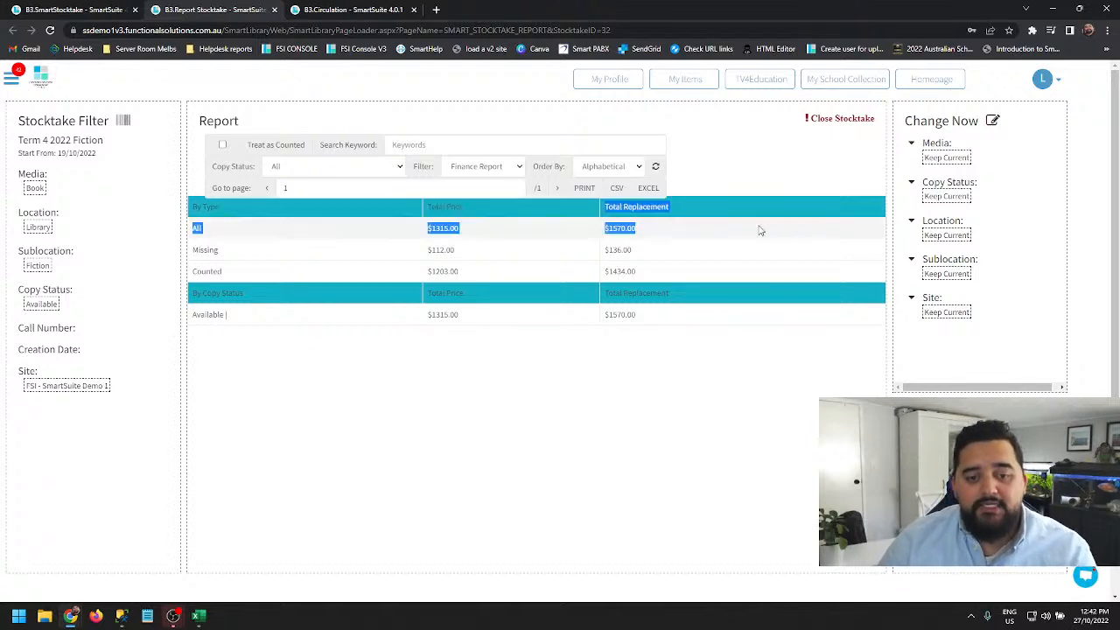
pyautogui.click(688, 210)
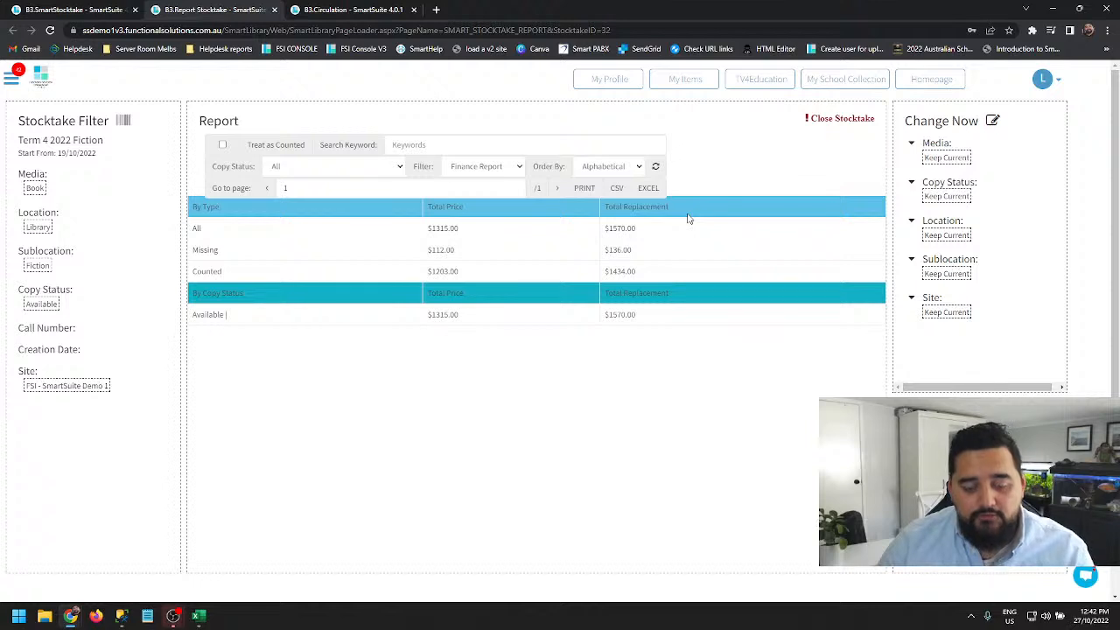
pyautogui.moveTo(613, 229); pyautogui.dragTo(632, 286)
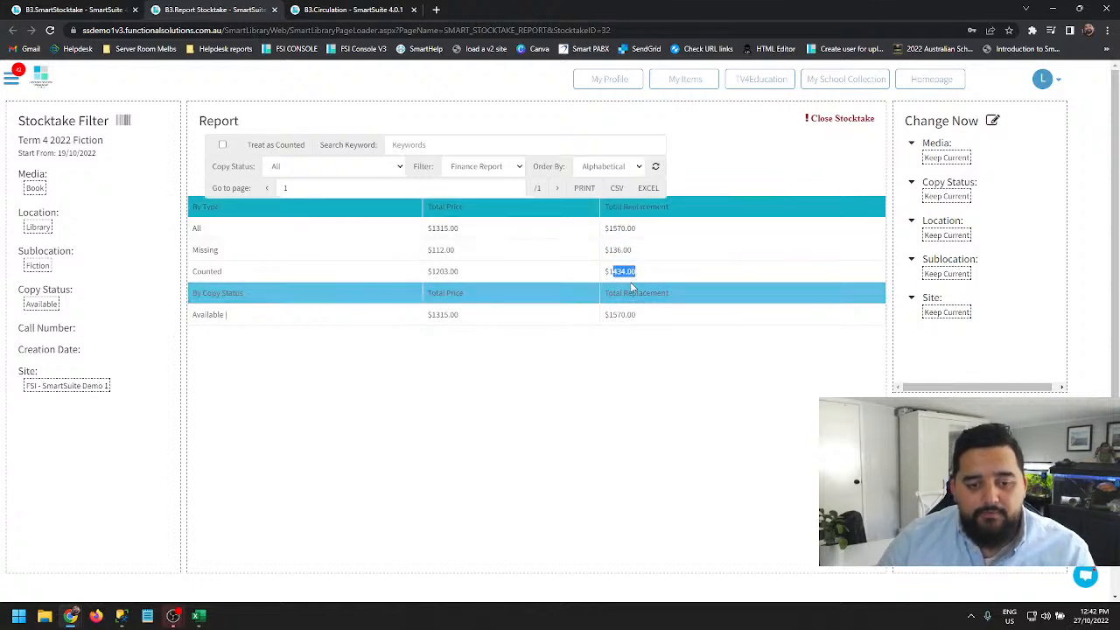
pyautogui.moveTo(428, 272); pyautogui.dragTo(452, 230)
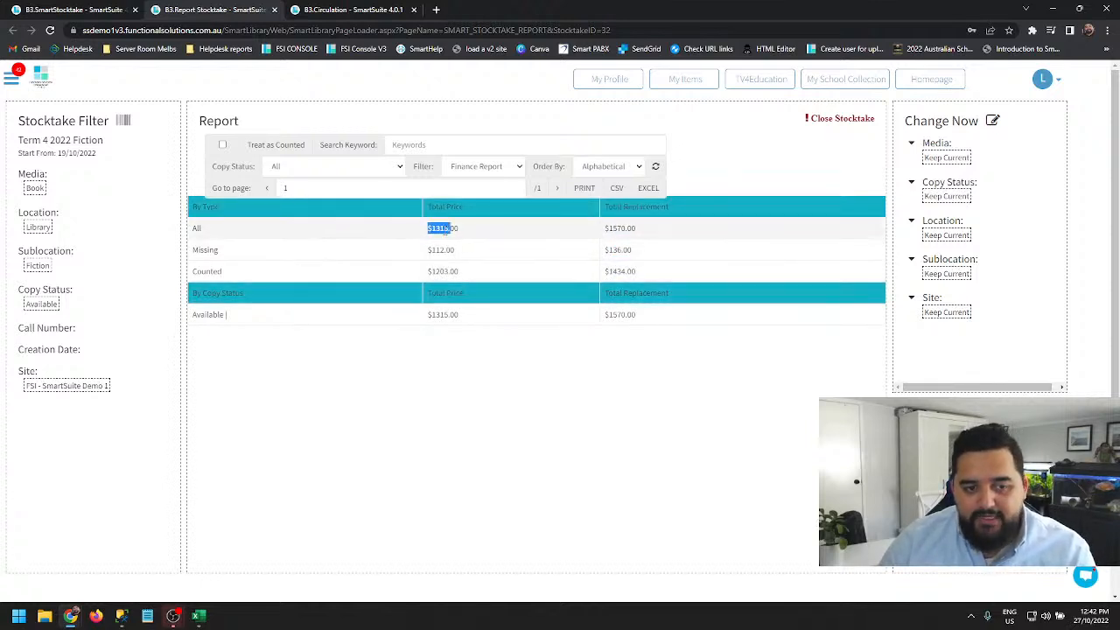
pyautogui.click(445, 229)
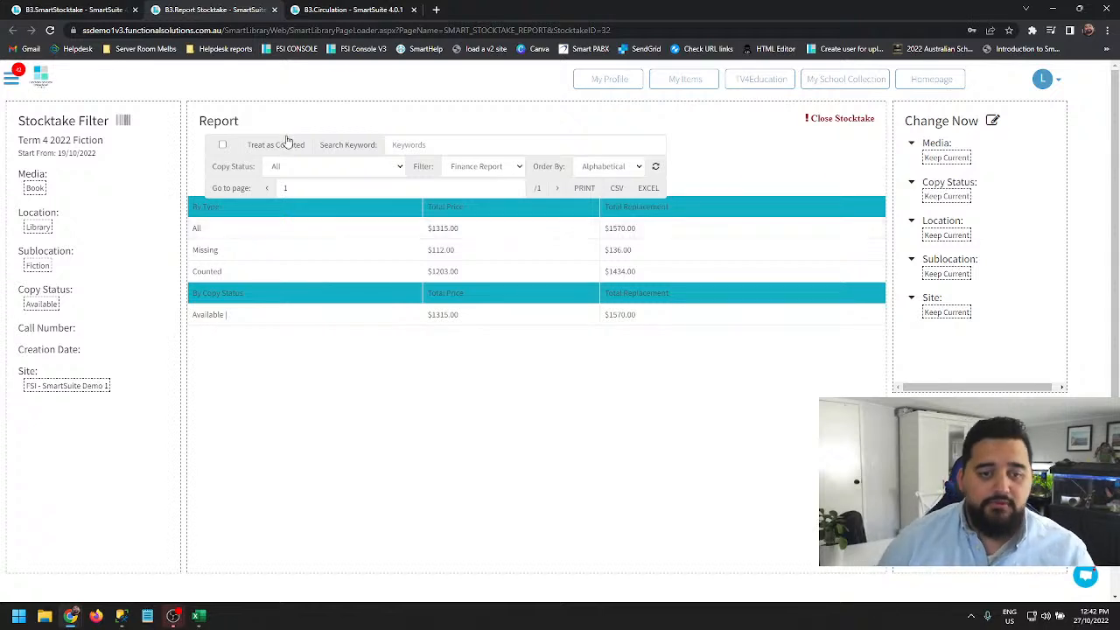
# Change the stocktake report filter from the finance report to To be Counted and refresh the list.
pyautogui.click(521, 171)
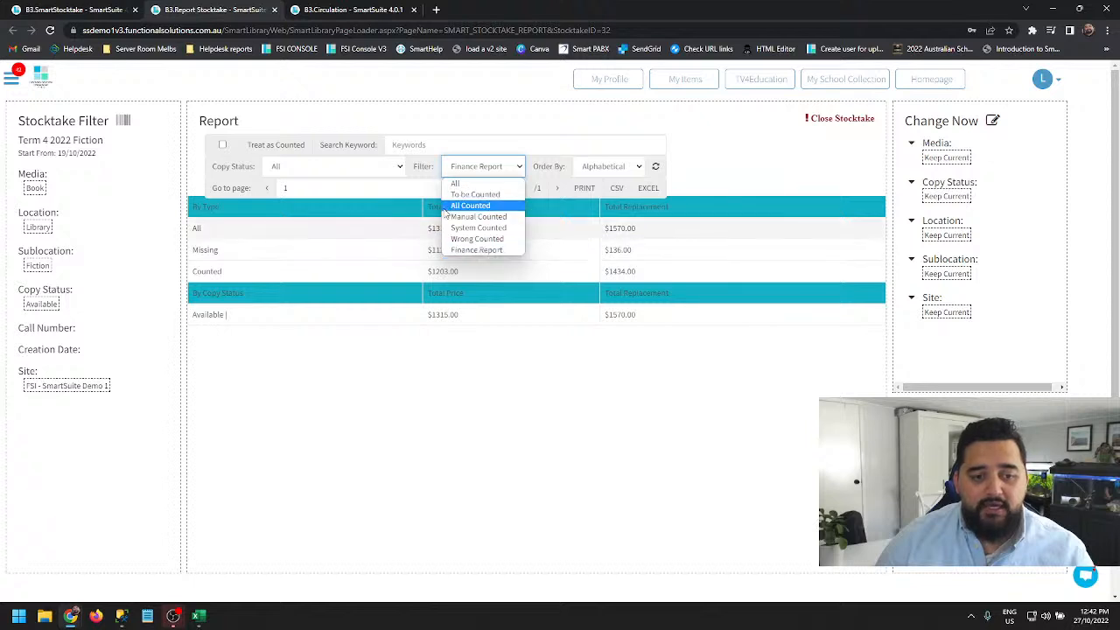
pyautogui.click(476, 194)
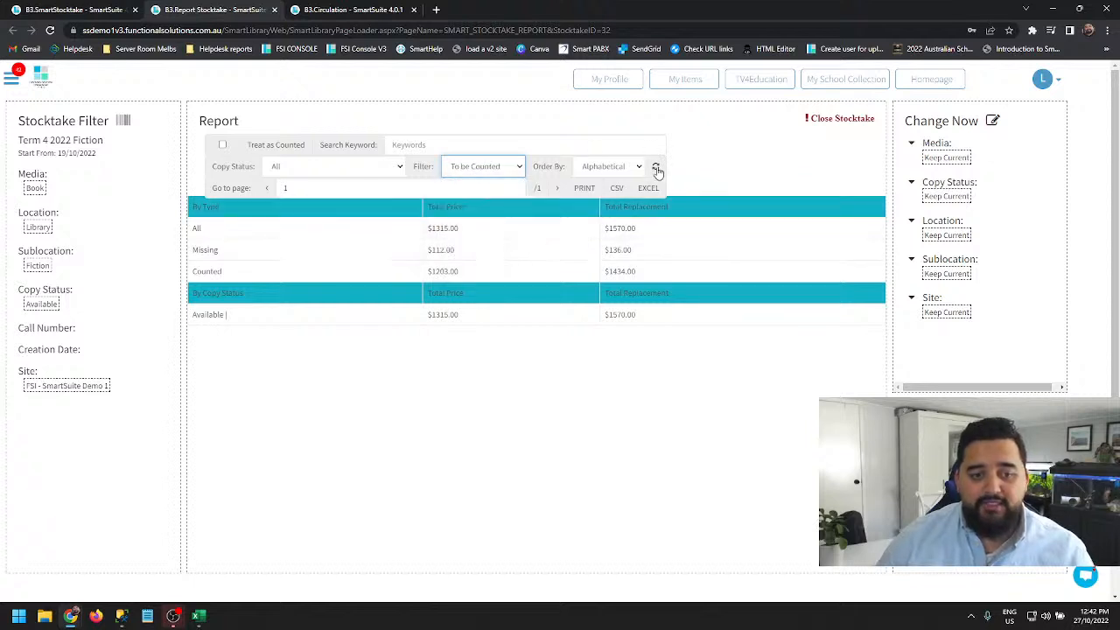
pyautogui.click(657, 170)
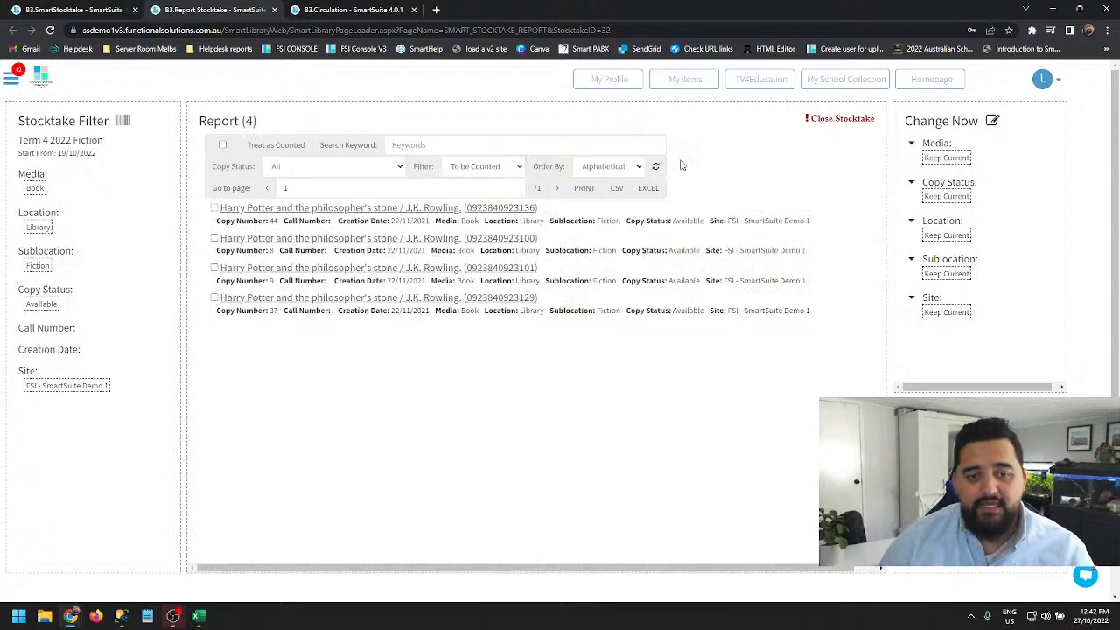
pyautogui.click(521, 172)
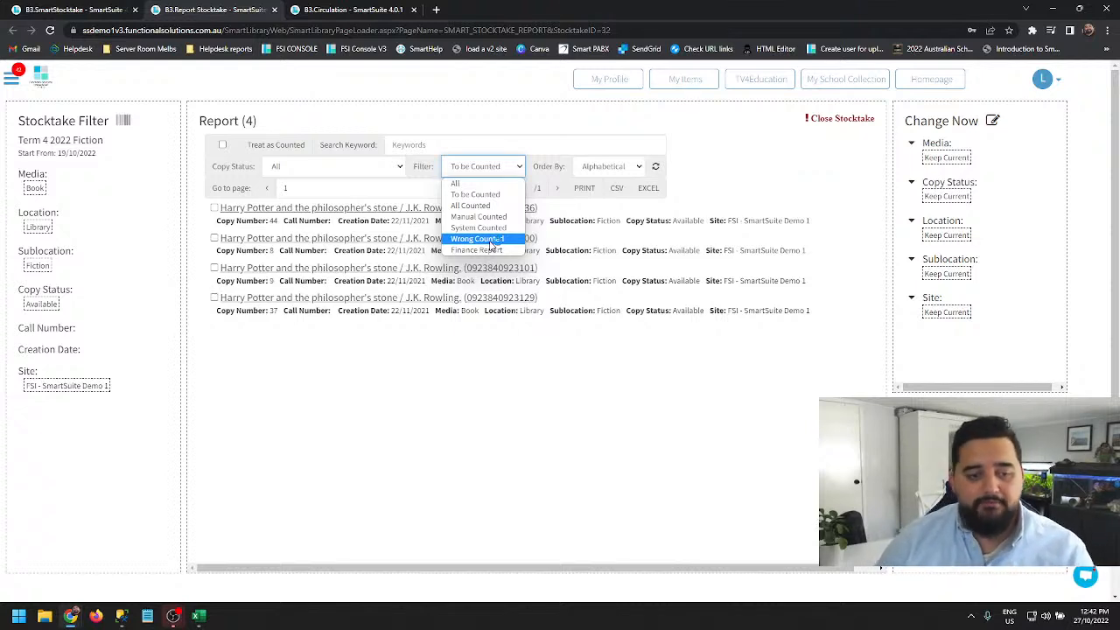
pyautogui.click(480, 166)
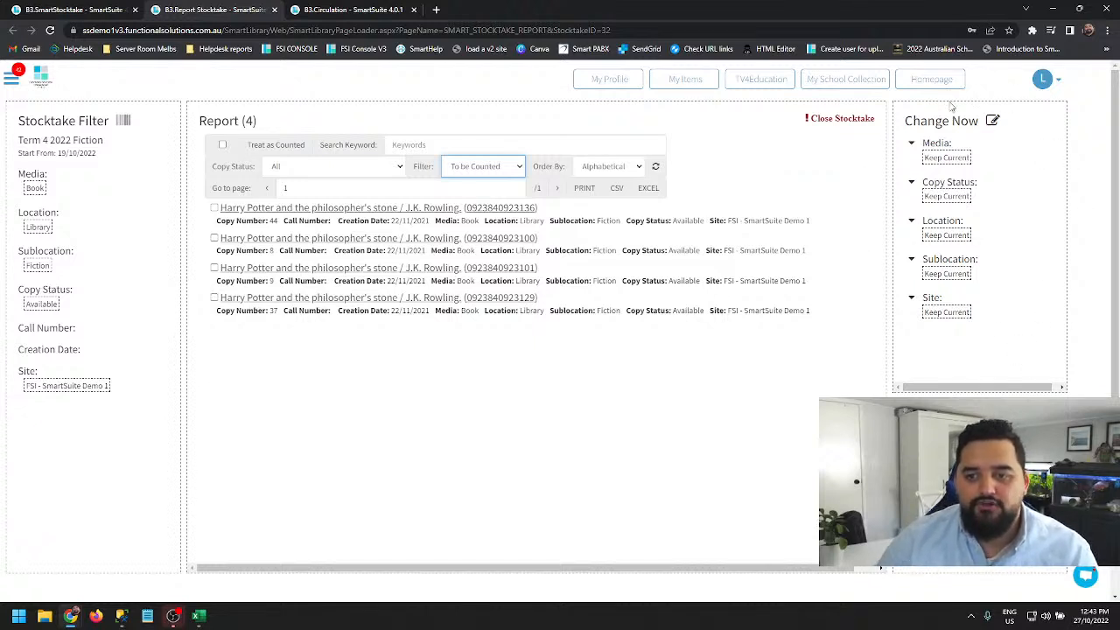
# Open the Change Now global change, check its barcode scope and confirmation requirement, and close it without updating.
pyautogui.tripleClick(912, 121)
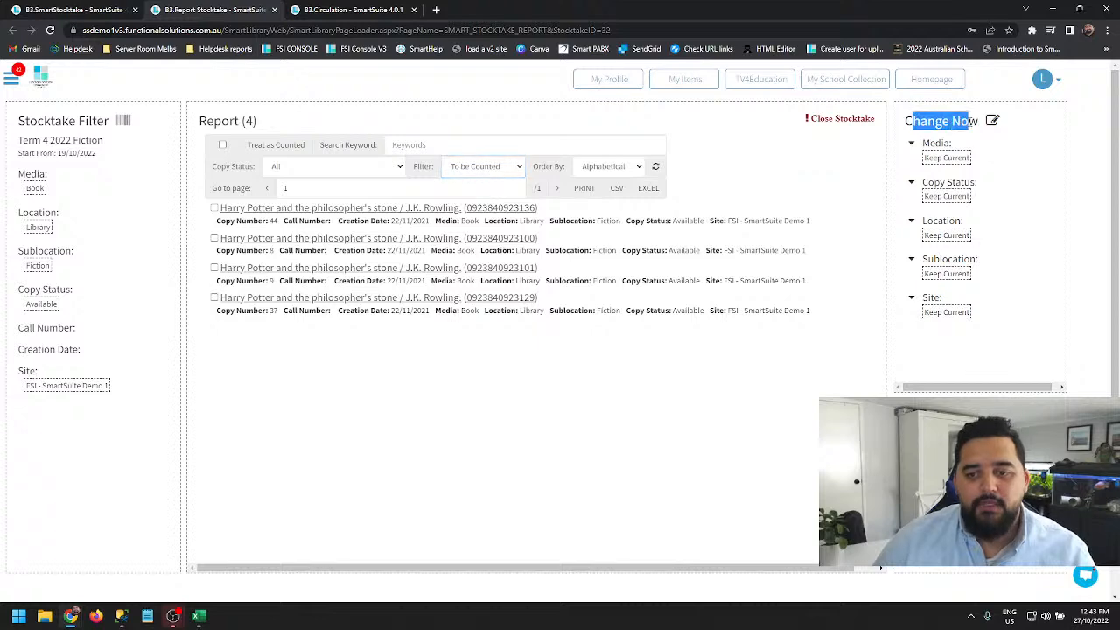
pyautogui.click(913, 129)
pyautogui.click(903, 121)
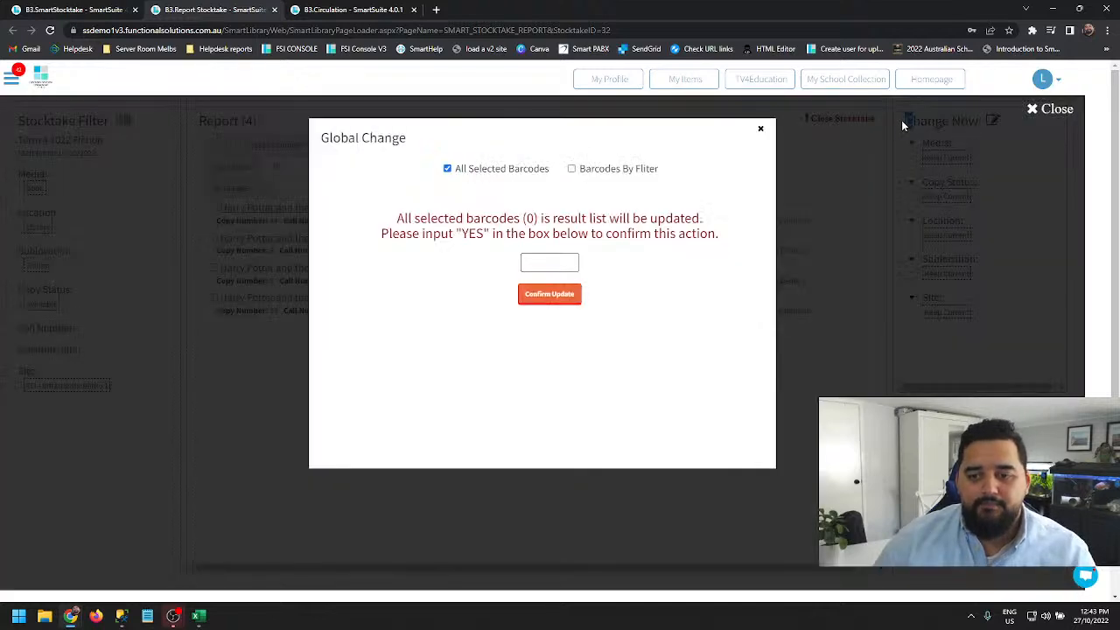
pyautogui.click(760, 128)
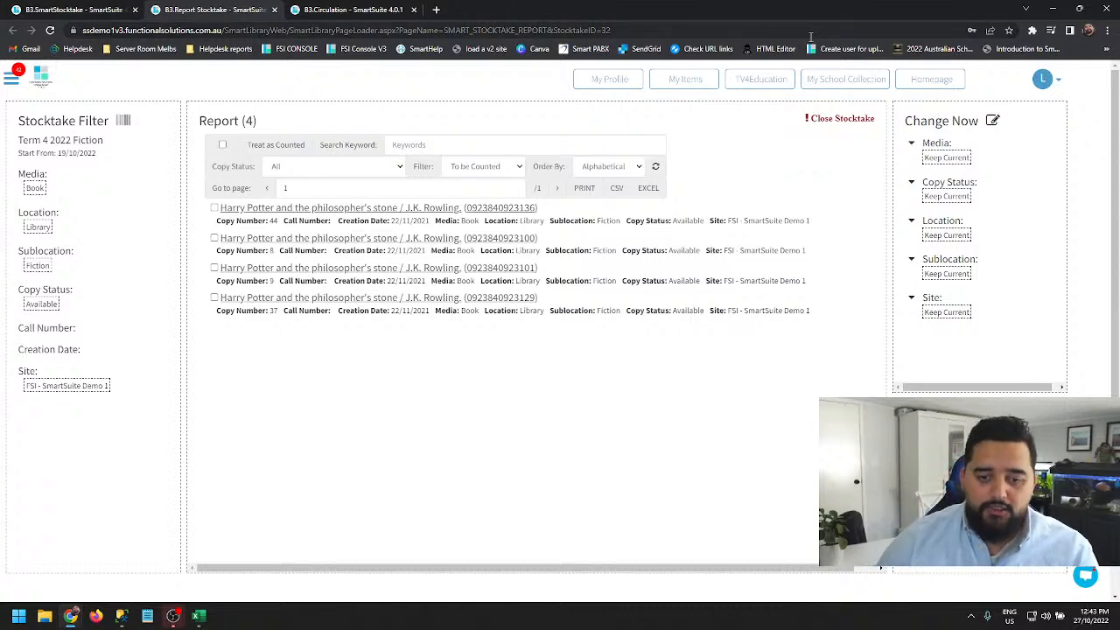
pyautogui.click(12, 81)
pyautogui.click(52, 371)
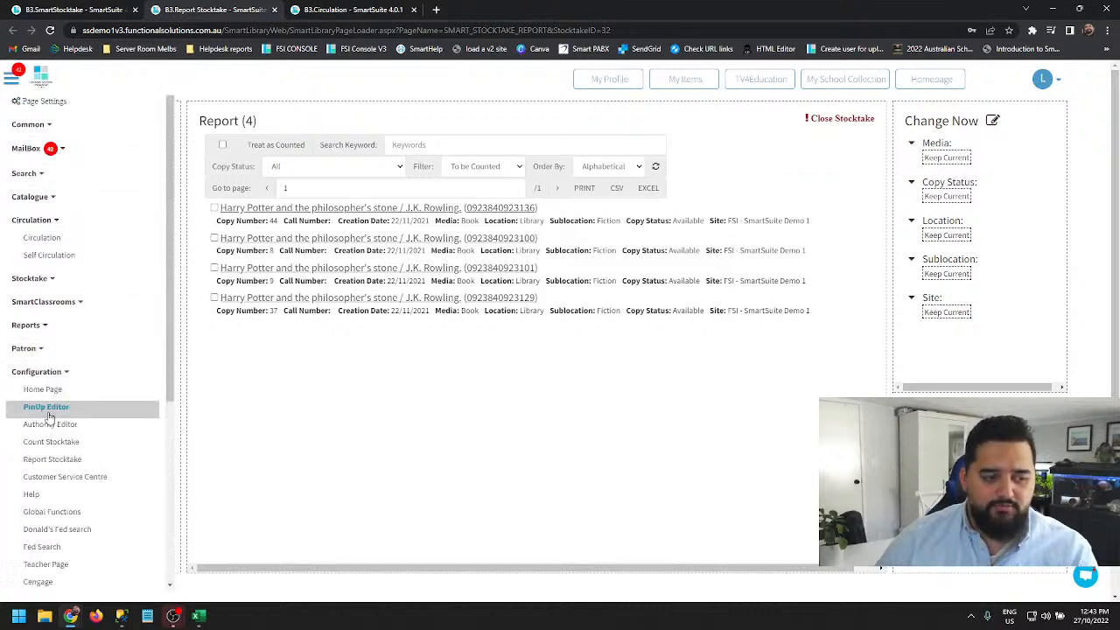
pyautogui.click(392, 474)
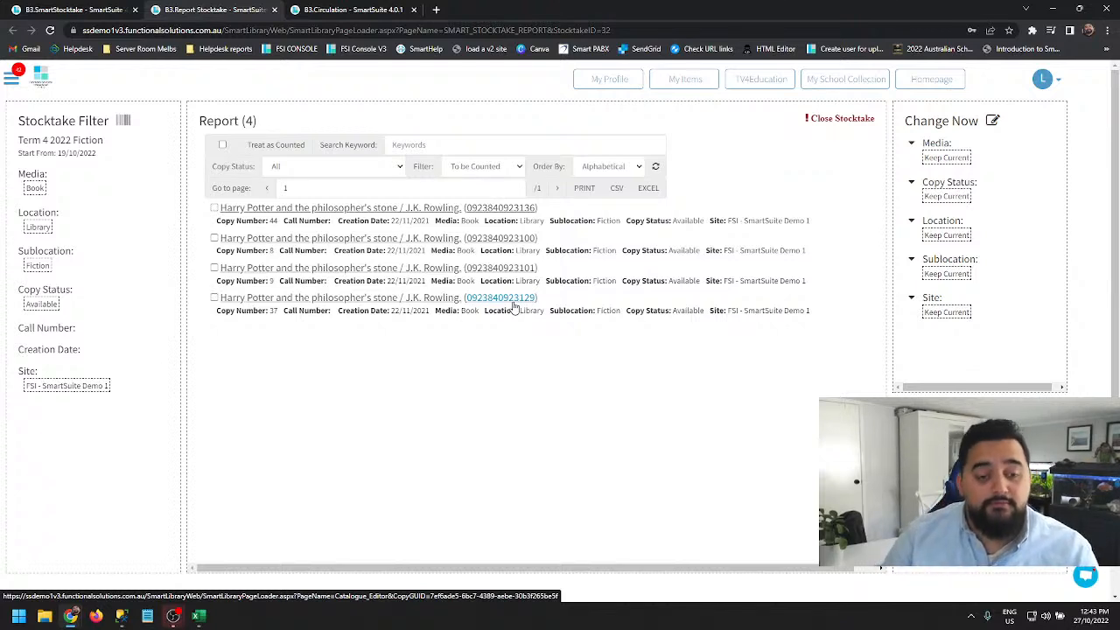
# Check the Wrong Counted list after a refresh, and return the report to the To be Counted filter.
pyautogui.click(518, 168)
pyautogui.click(477, 238)
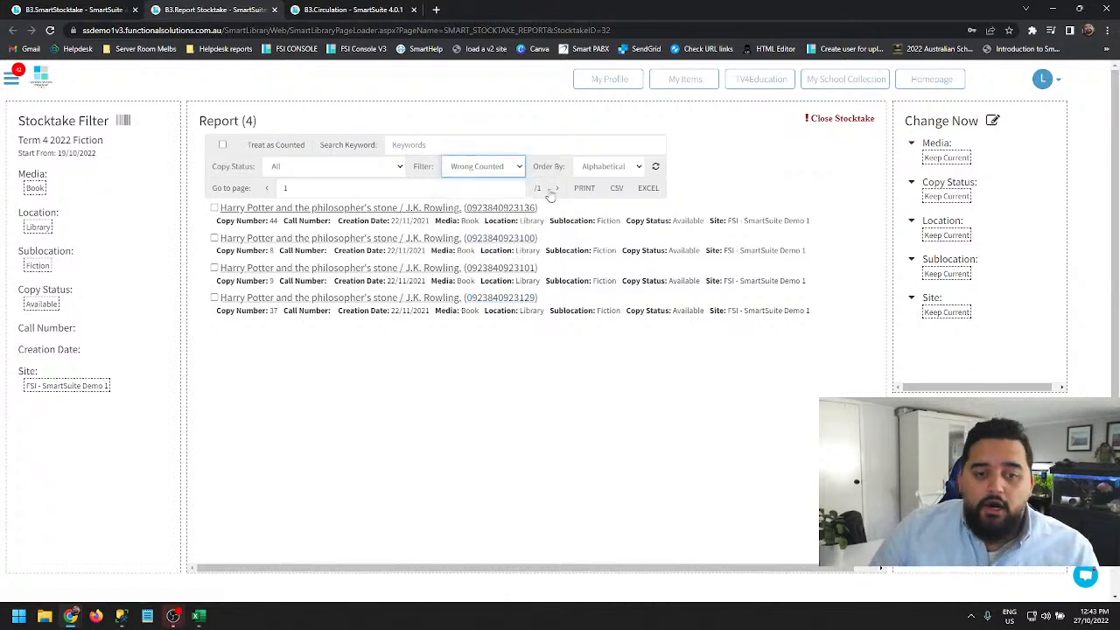
pyautogui.click(656, 167)
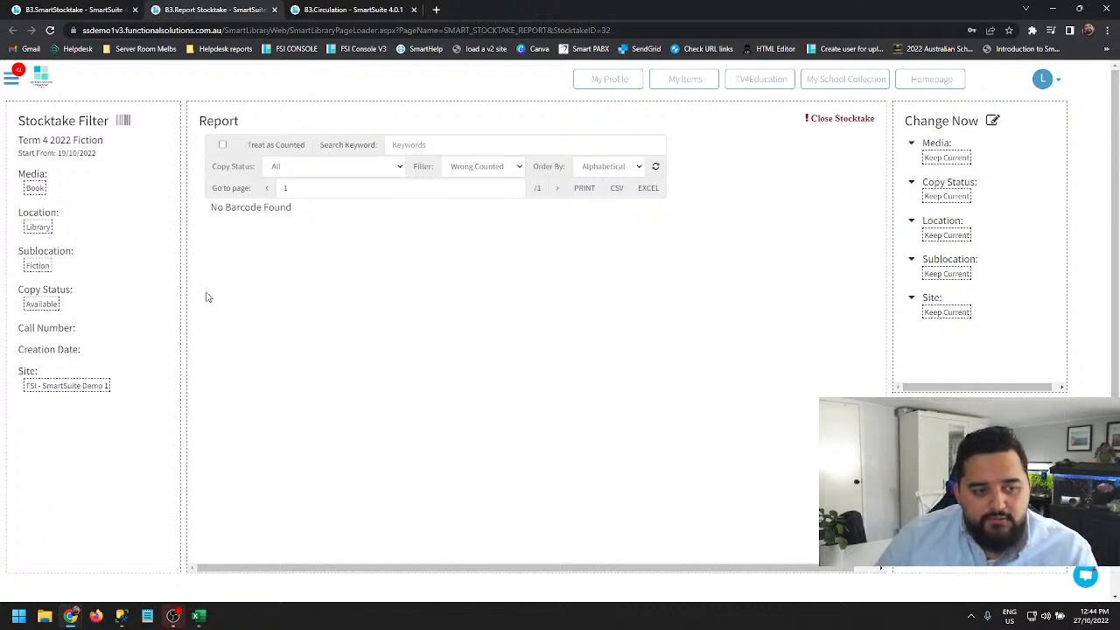
pyautogui.click(470, 167)
pyautogui.click(460, 191)
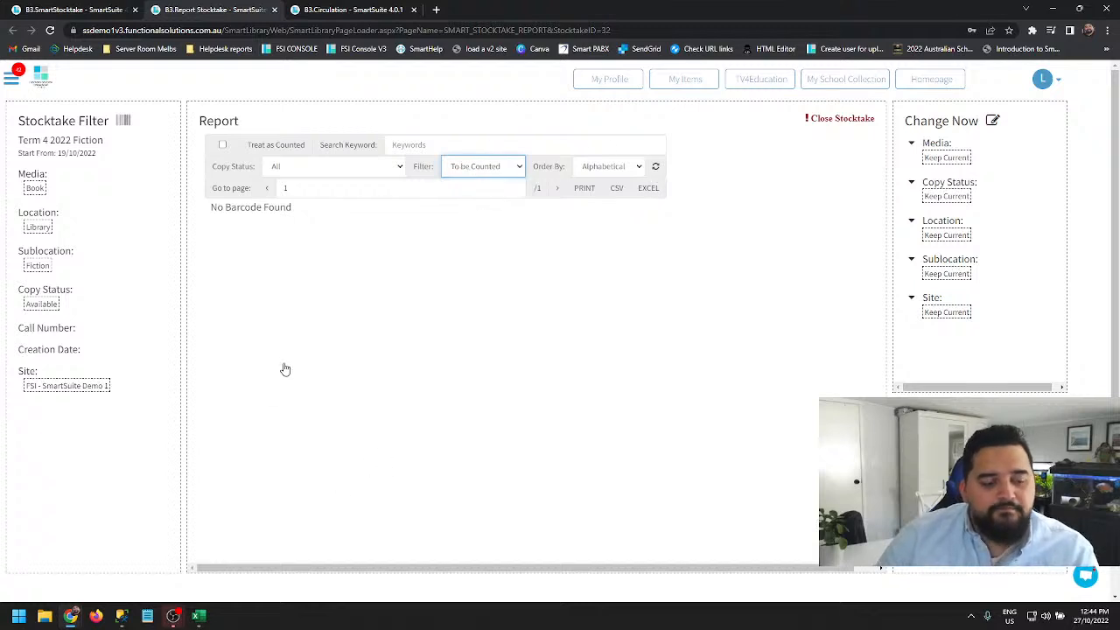
# Prepare a sublocation change to Filing Cabinet for the first two listed copies, and dismiss the Global Change dialog without confirming.
pyautogui.click(214, 207)
pyautogui.click(214, 237)
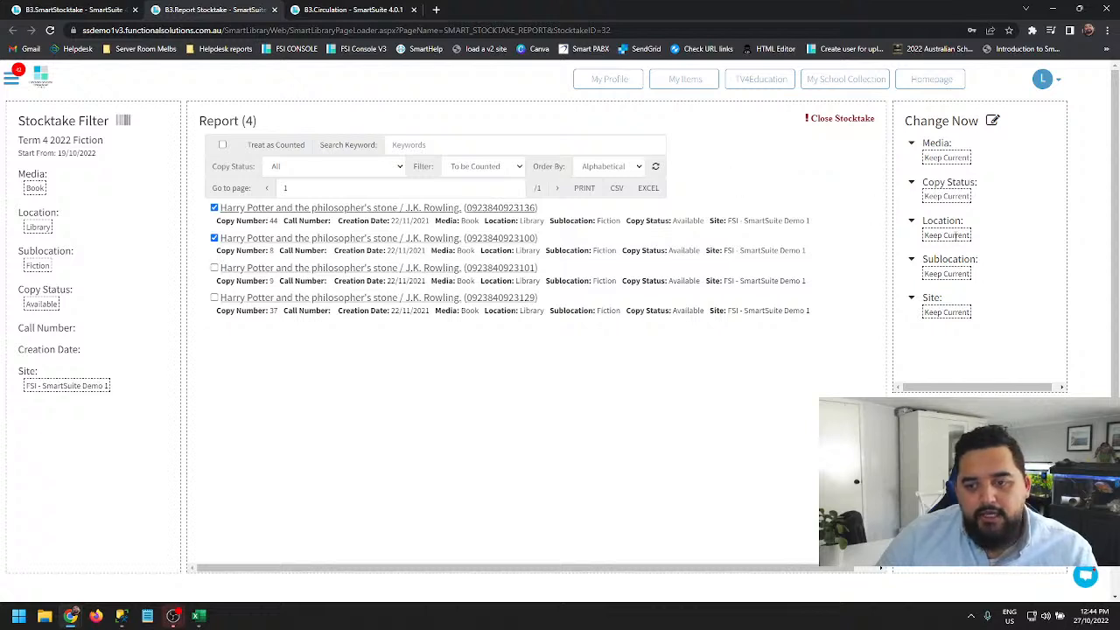
pyautogui.click(939, 269)
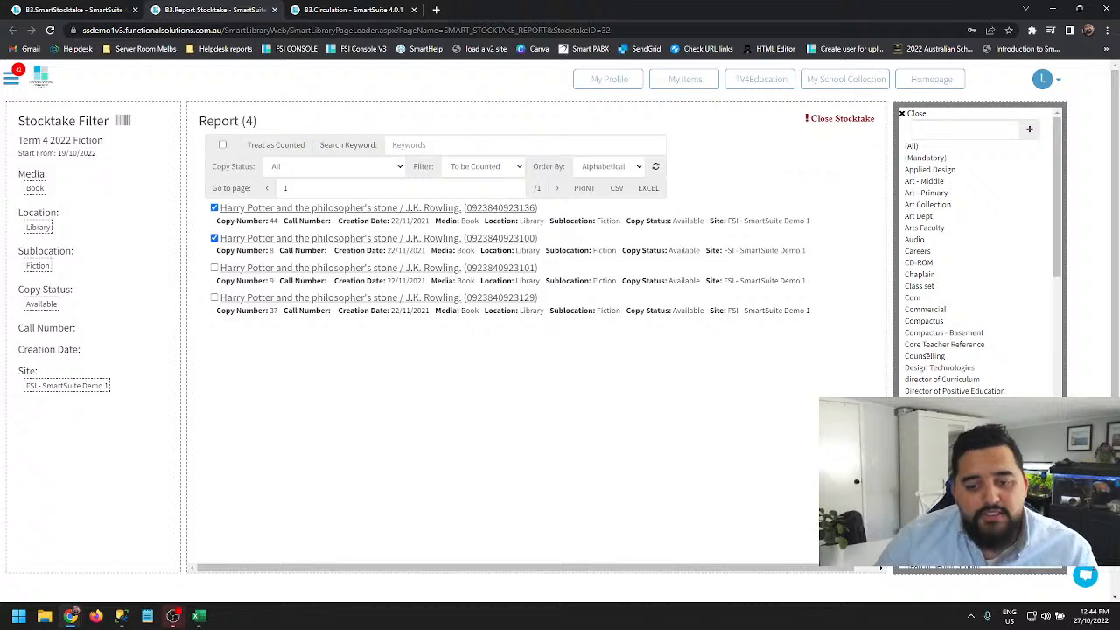
pyautogui.click(931, 472)
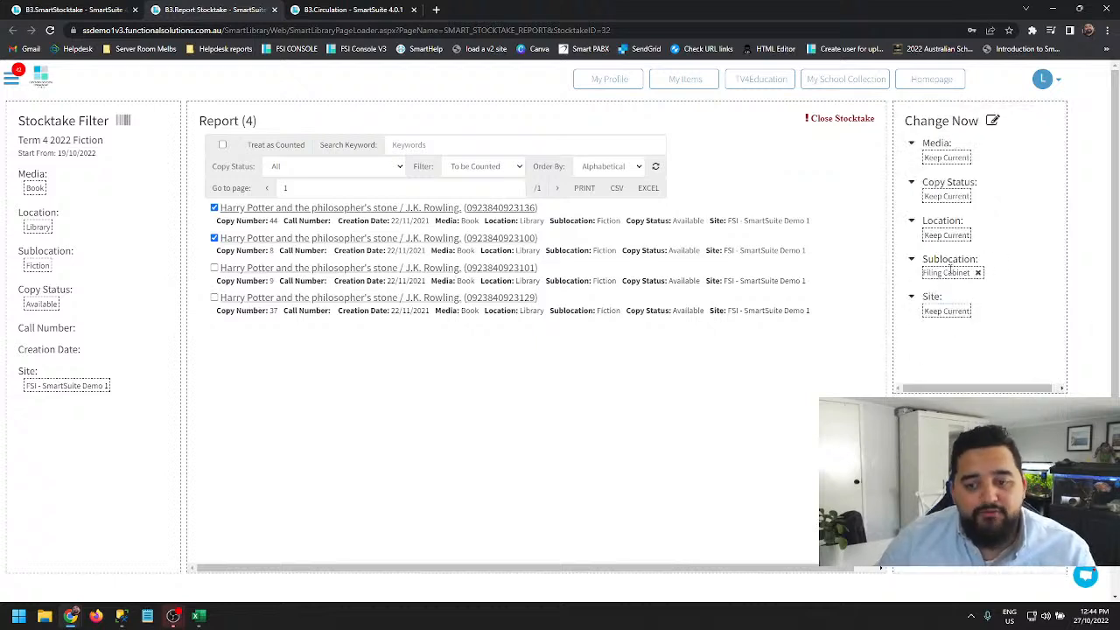
pyautogui.click(994, 124)
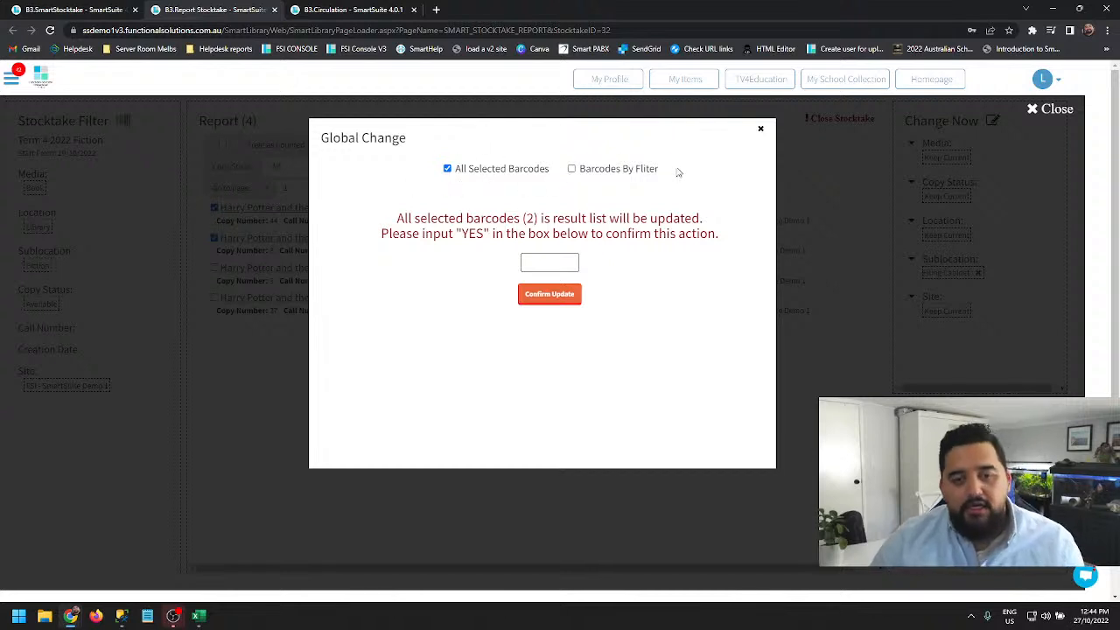
pyautogui.click(760, 129)
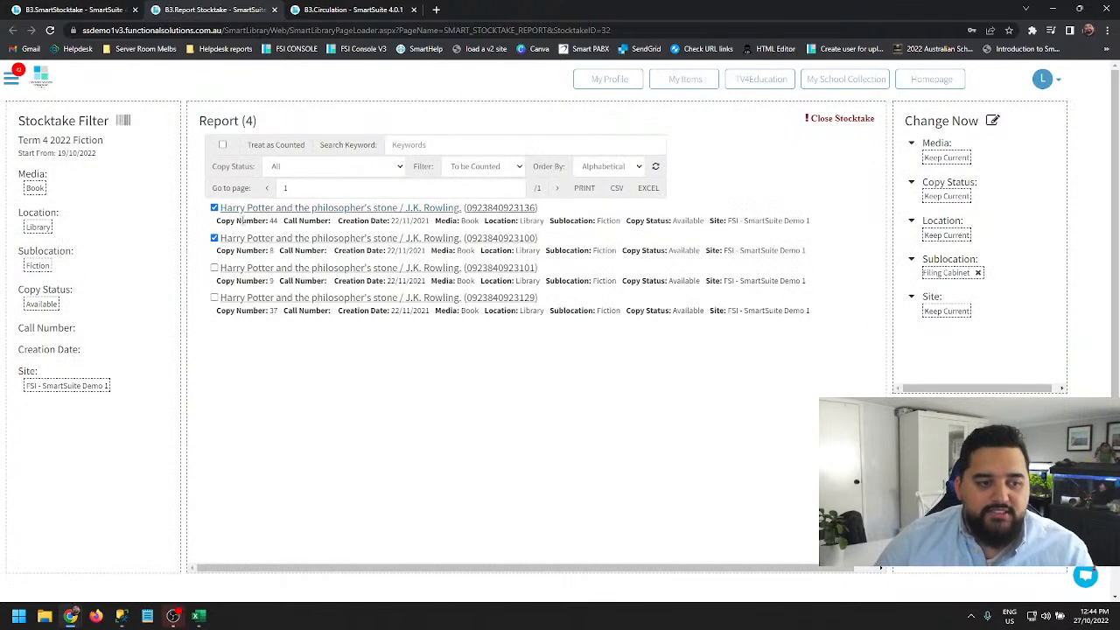
# Deselect both copies and set the scope of the global change to Barcodes By Filter, checking how many barcodes it covers.
pyautogui.click(214, 208)
pyautogui.click(215, 238)
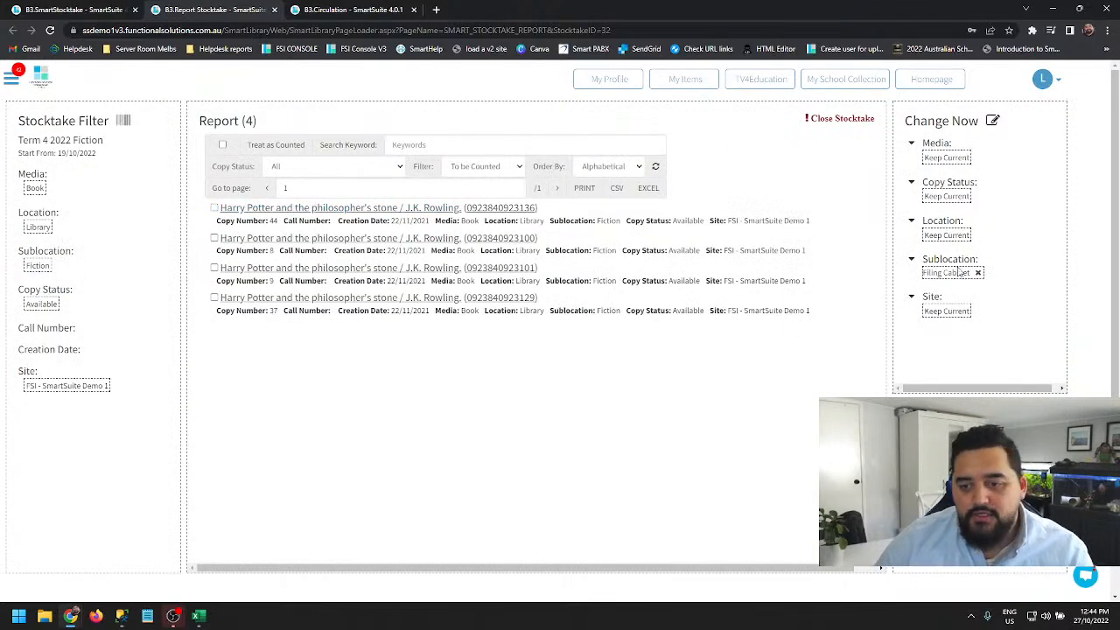
pyautogui.click(992, 121)
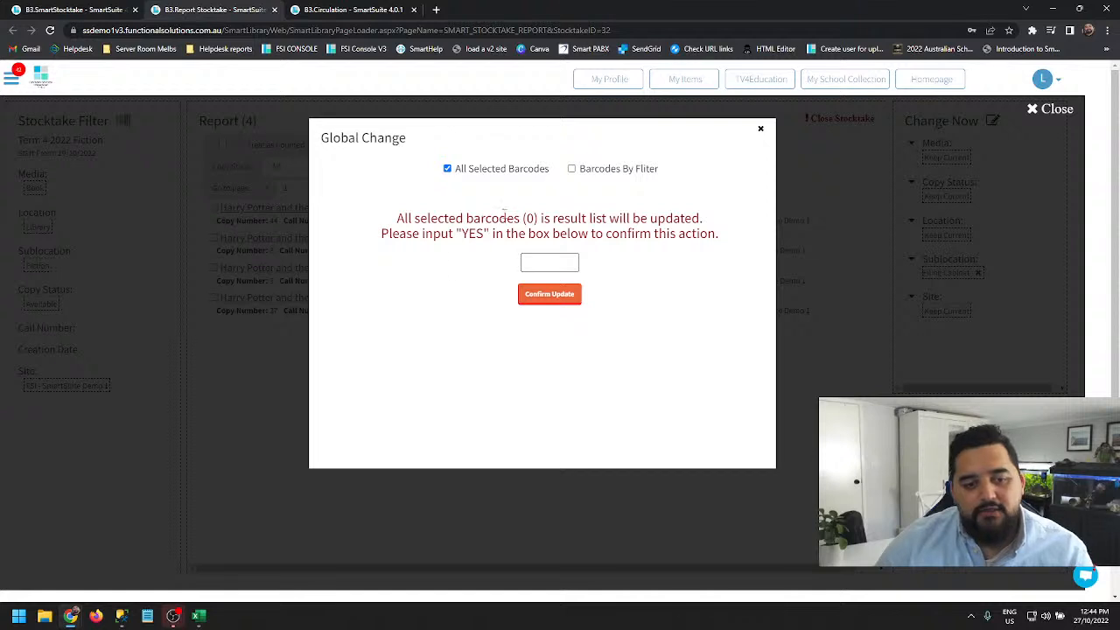
pyautogui.moveTo(460, 168); pyautogui.dragTo(568, 169)
pyautogui.click(571, 168)
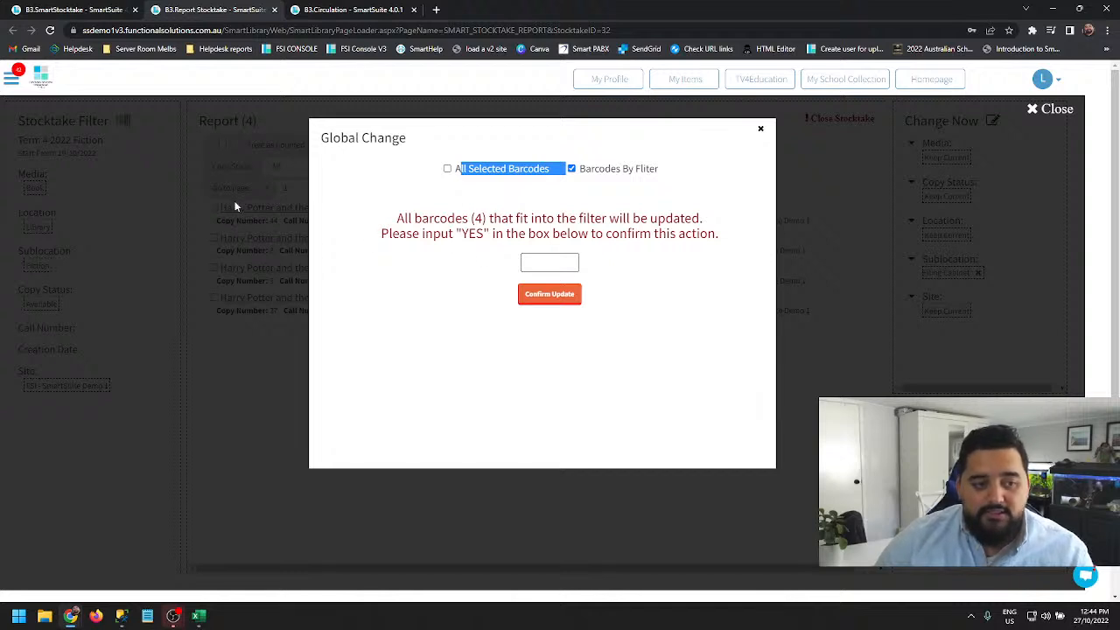
pyautogui.moveTo(470, 218); pyautogui.dragTo(494, 219)
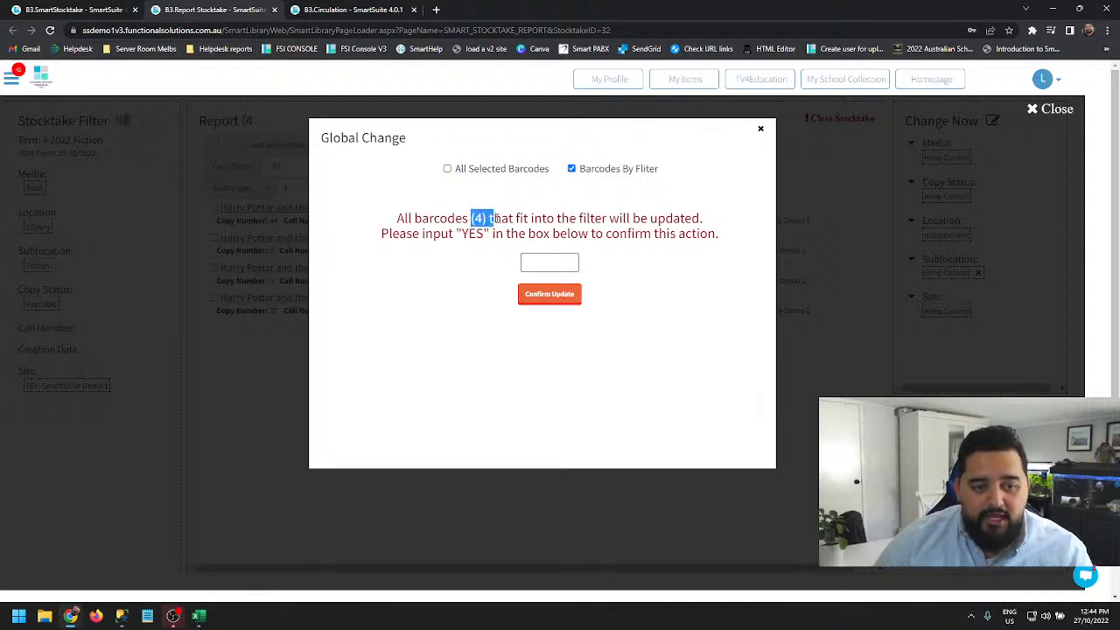
pyautogui.click(248, 130)
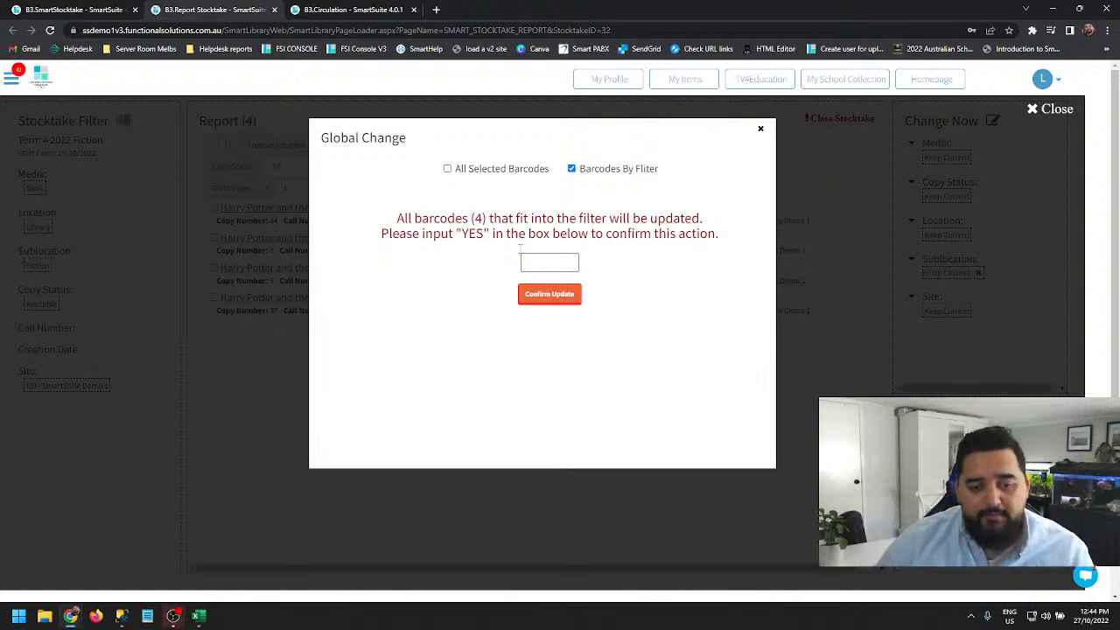
# Enter YES as the global change confirmation, then dismiss it without updating and clear the Filing Cabinet sublocation.
pyautogui.click(550, 269)
pyautogui.write('YE')
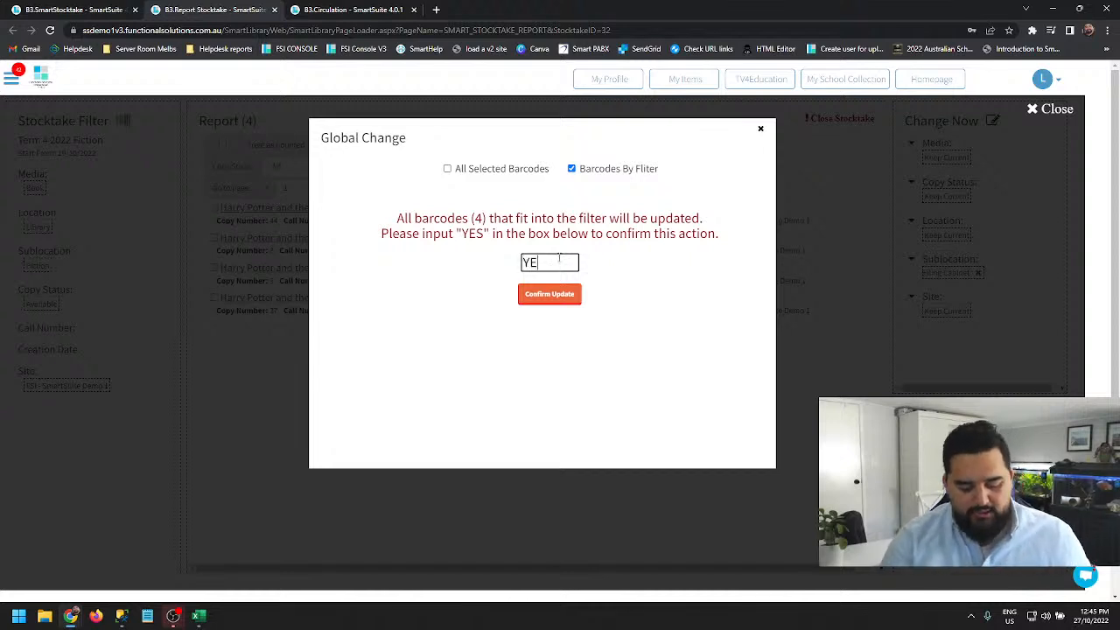
pyautogui.write('S')
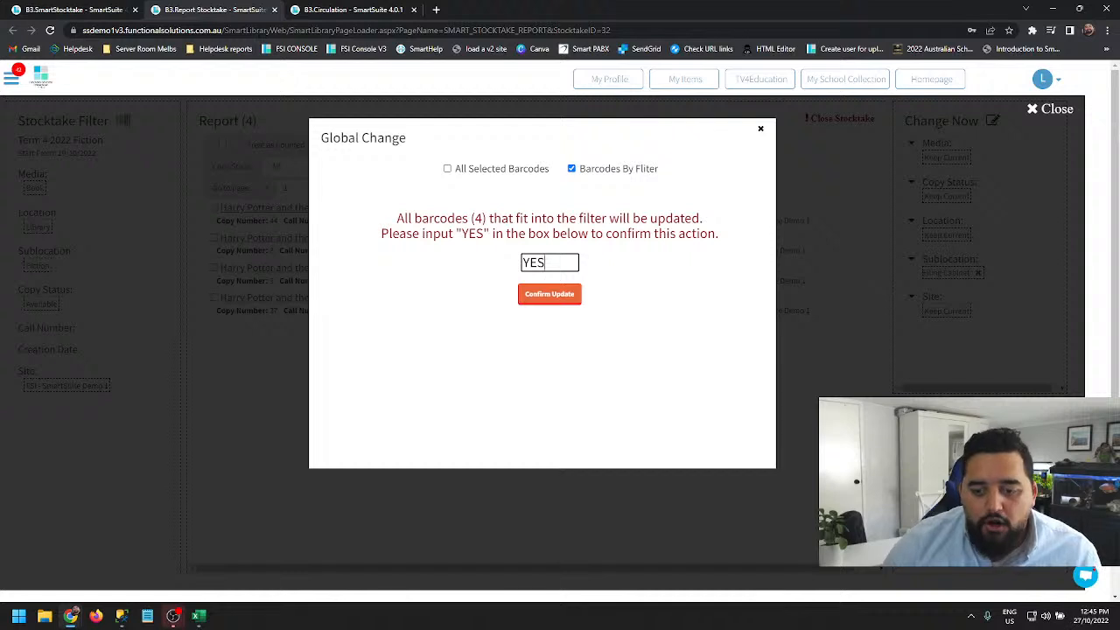
pyautogui.click(760, 129)
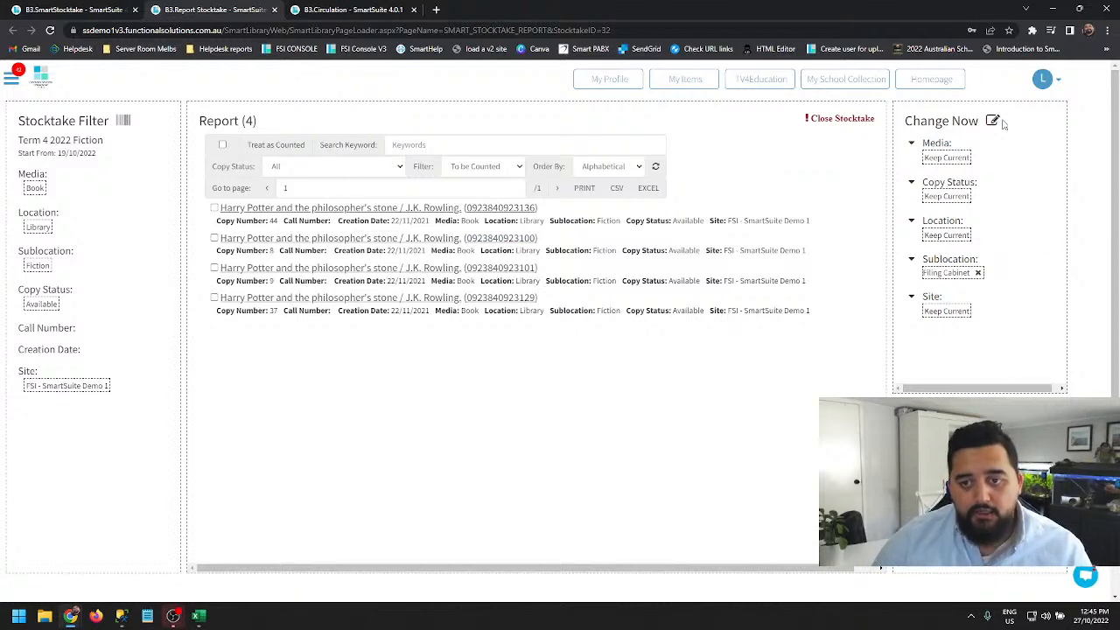
pyautogui.click(977, 273)
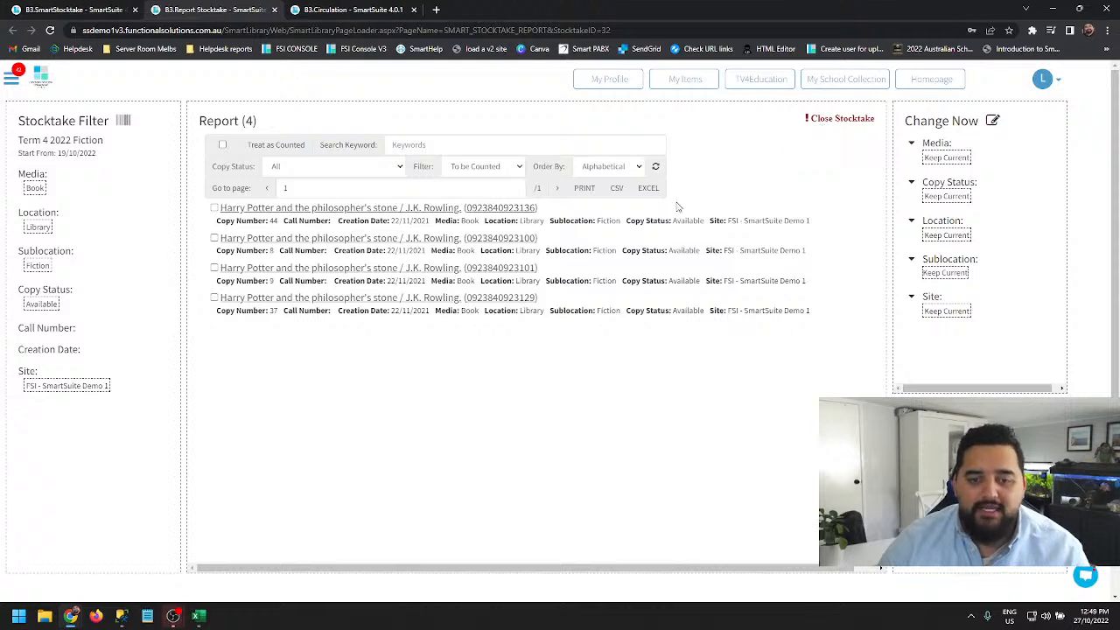
# Start closing the Term 4 2022 Fiction stocktake and set its close date to 27/10/2022.
pyautogui.click(831, 119)
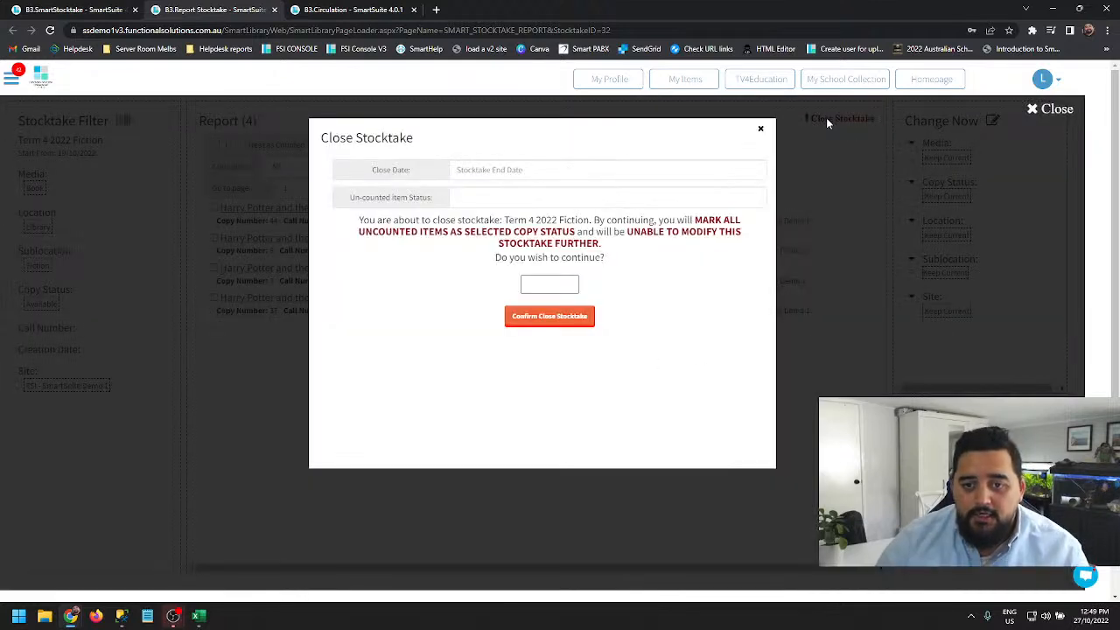
pyautogui.click(577, 171)
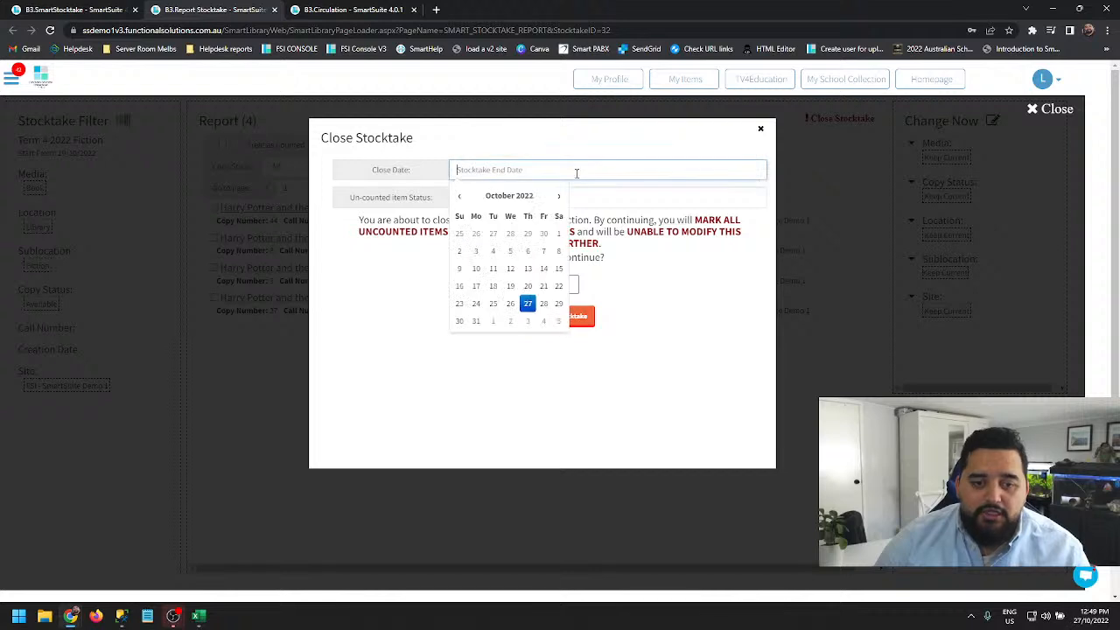
pyautogui.click(527, 304)
pyautogui.click(531, 289)
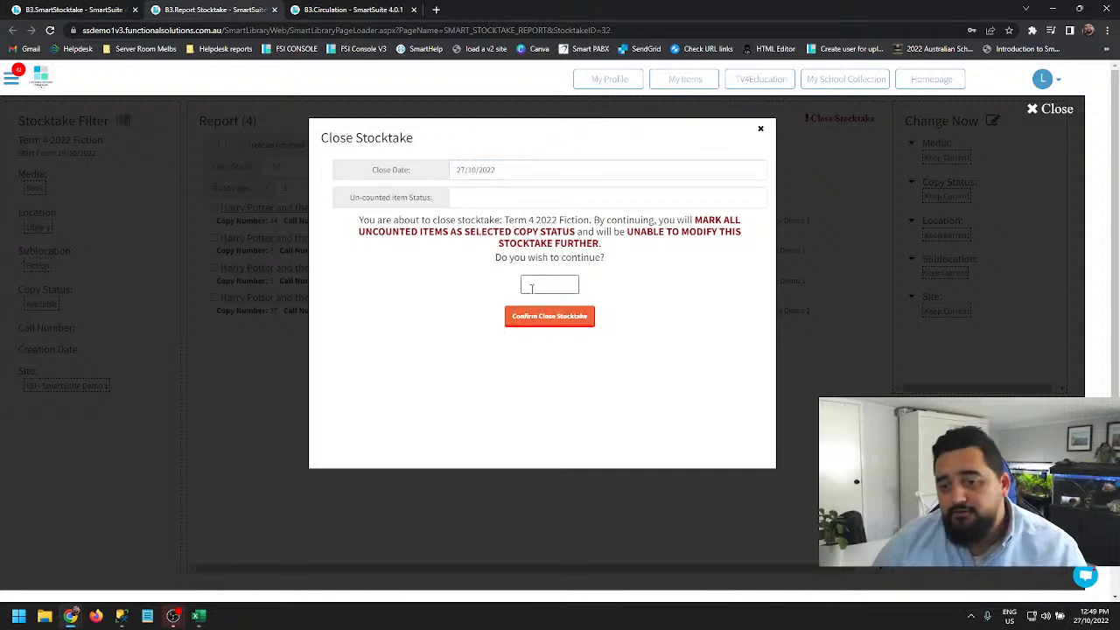
# Read the Close Stocktake warning about marking uncounted items with the selected copy status and preventing further changes.
pyautogui.moveTo(359, 219); pyautogui.dragTo(695, 270)
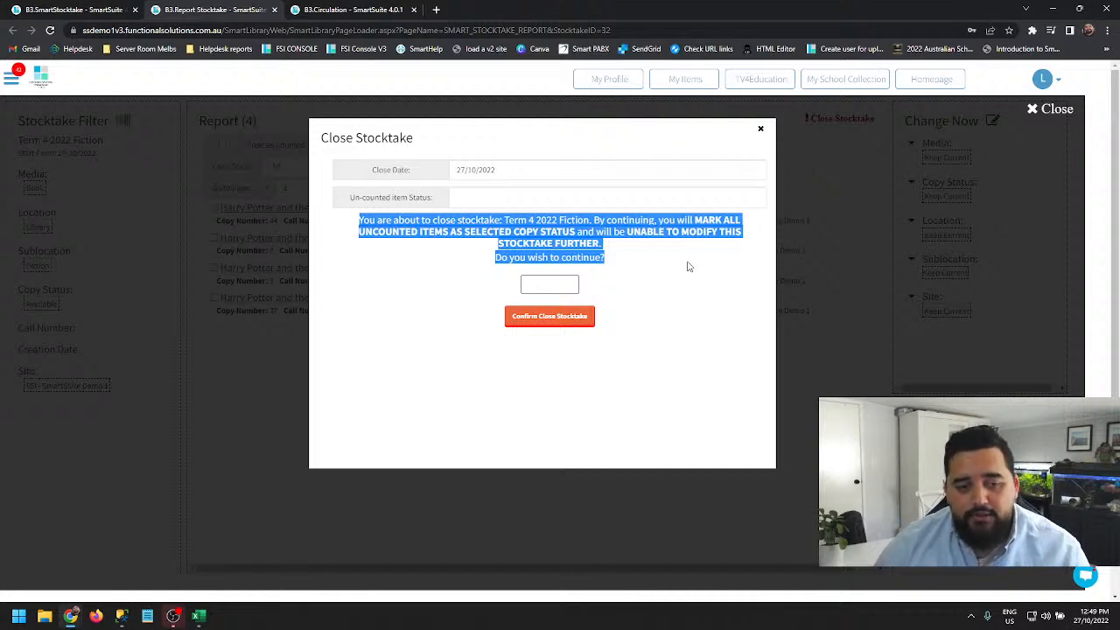
pyautogui.click(688, 267)
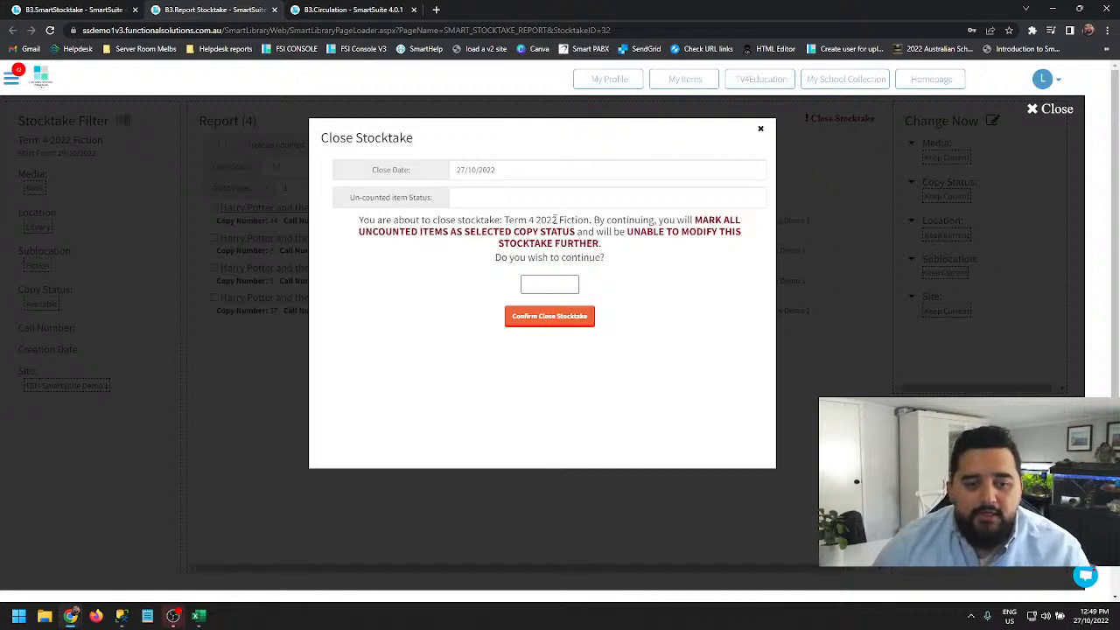
pyautogui.moveTo(591, 220); pyautogui.dragTo(729, 219)
pyautogui.moveTo(392, 232); pyautogui.dragTo(574, 231)
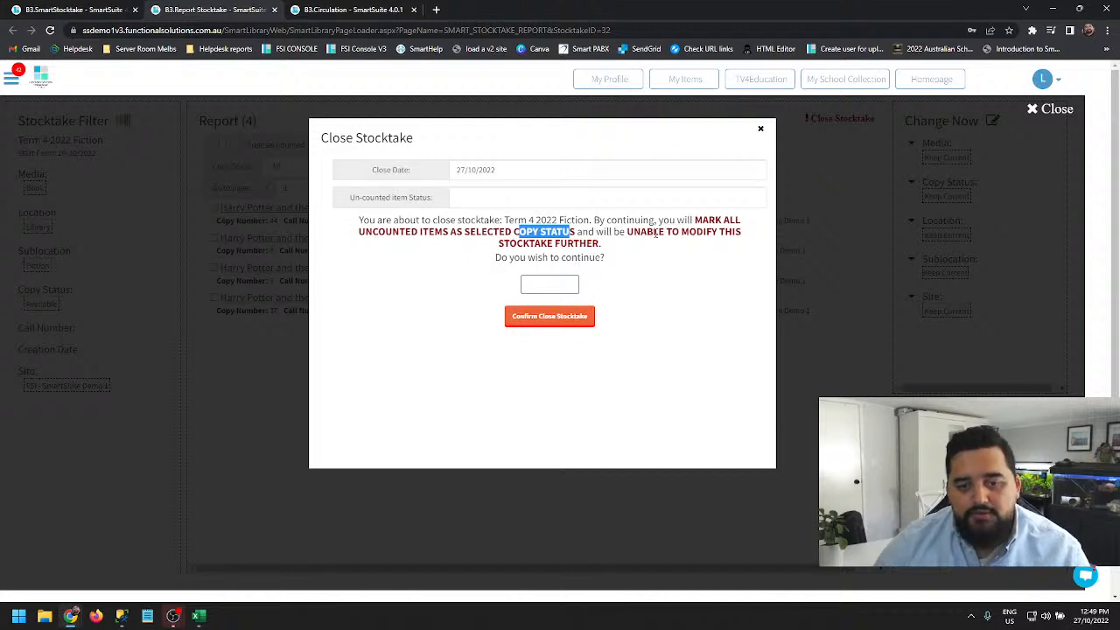
pyautogui.moveTo(599, 244); pyautogui.dragTo(509, 245)
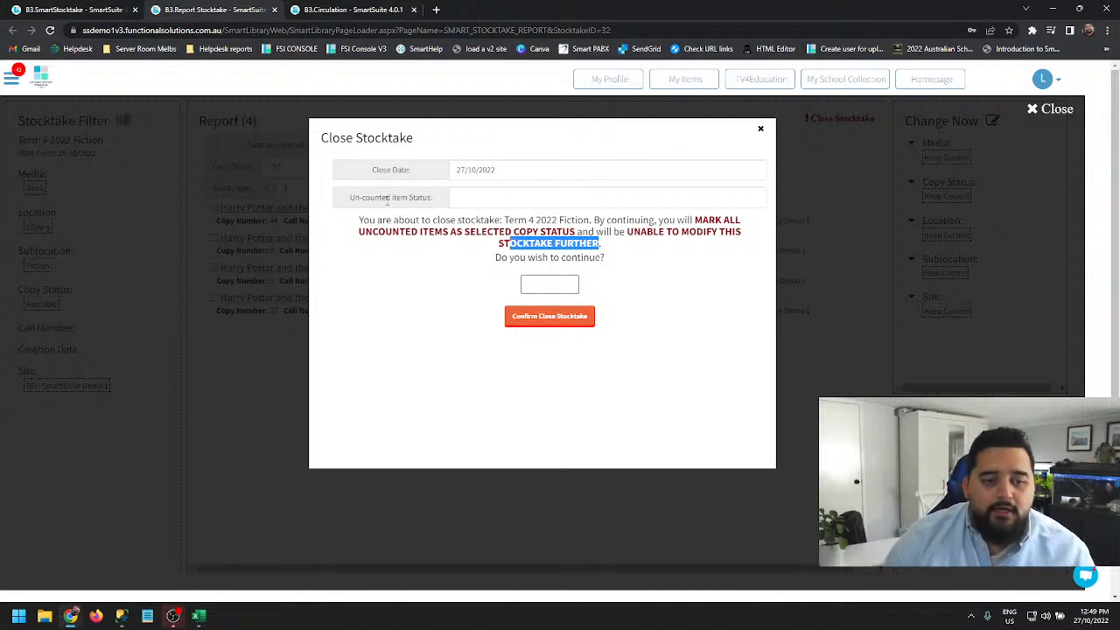
# Add the new copy status "Lost Stocktake 2022 Term 4 Fiction" and assign it as the un-counted item status.
pyautogui.click(478, 200)
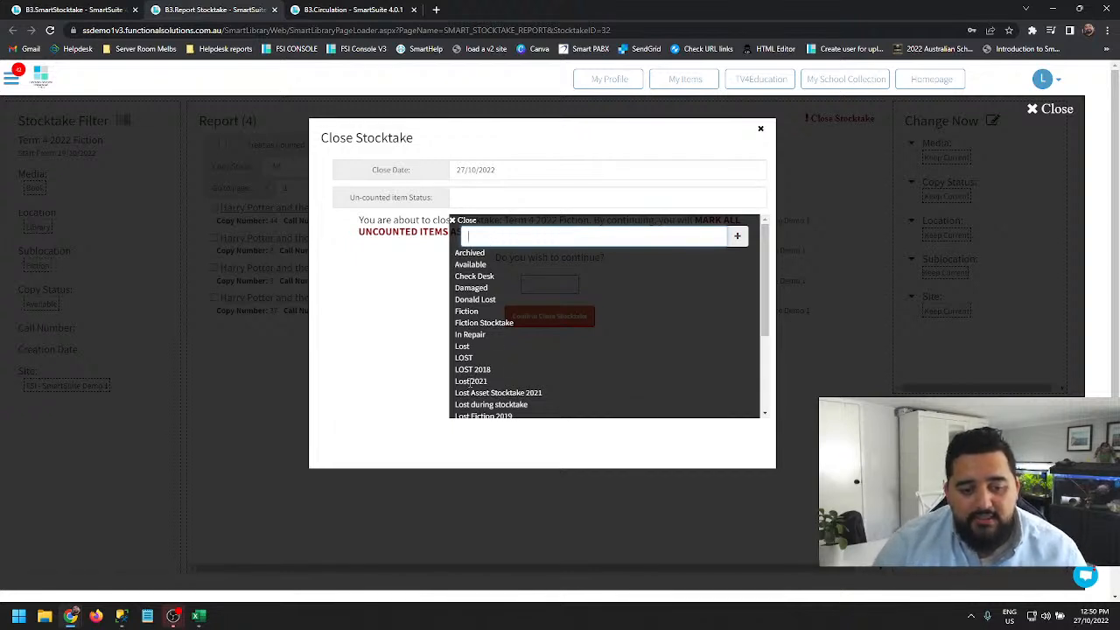
pyautogui.scroll(-1, 477, 376)
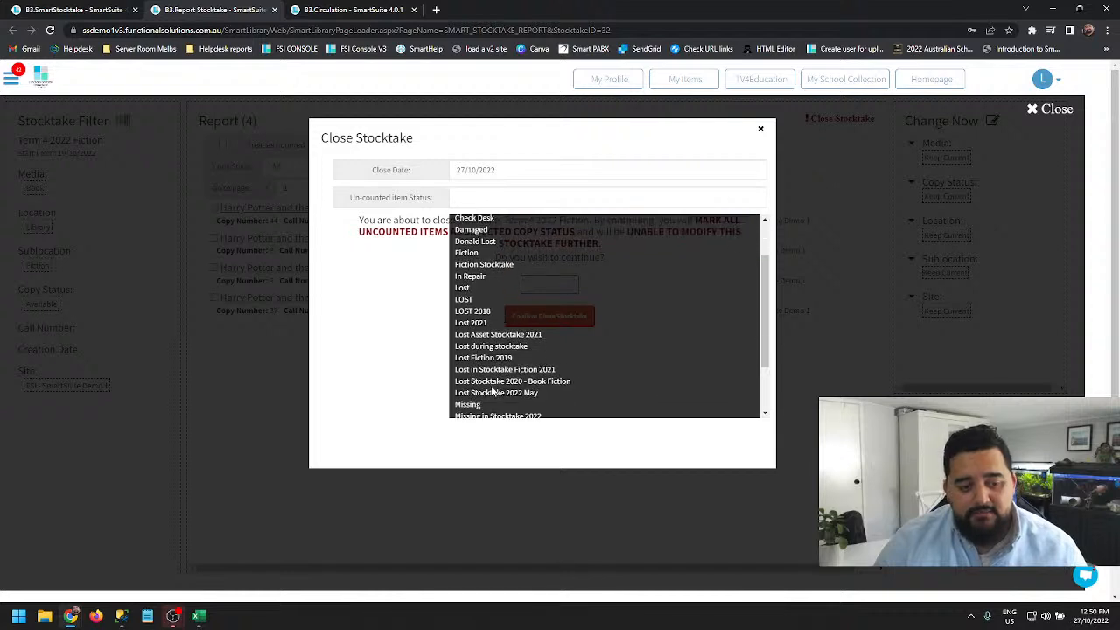
pyautogui.scroll(-3, 481, 366)
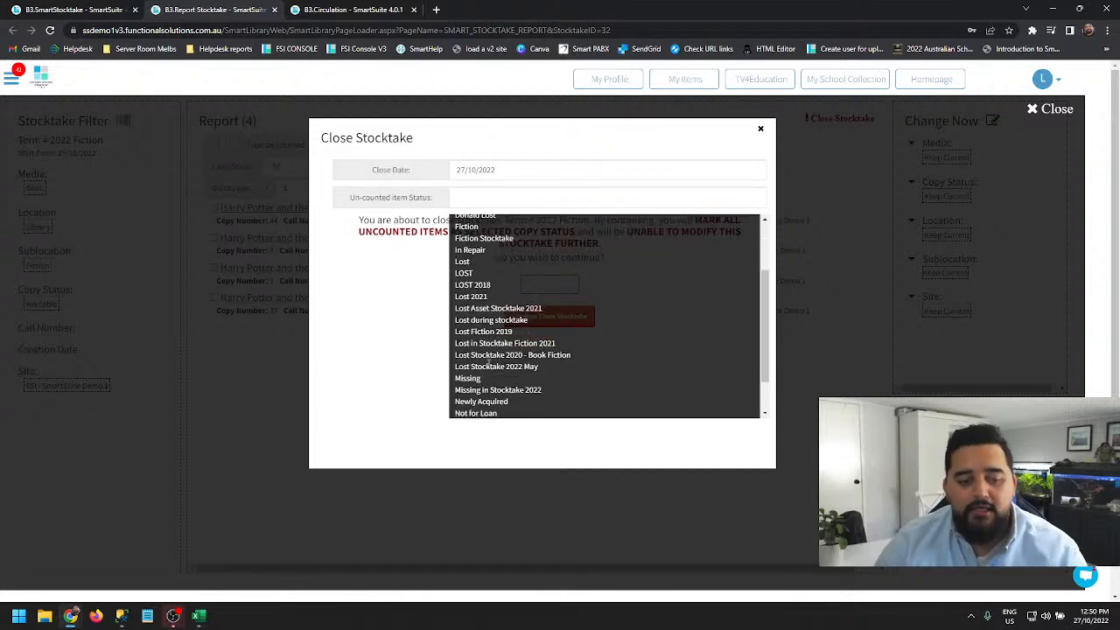
pyautogui.scroll(-1, 481, 370)
pyautogui.scroll(5, 486, 346)
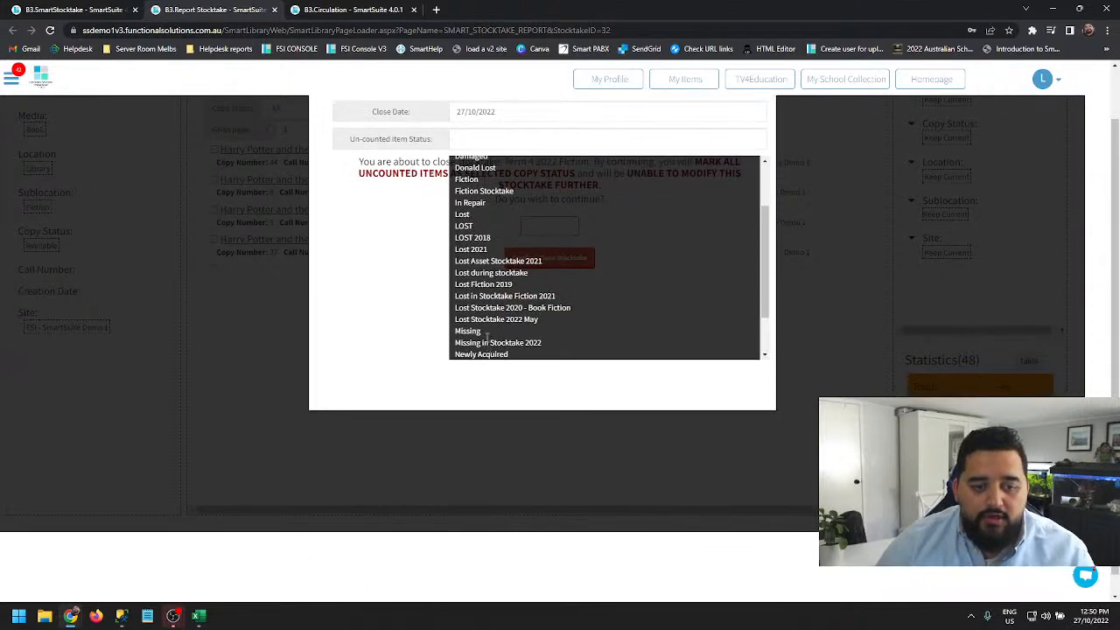
pyautogui.scroll(1, 492, 296)
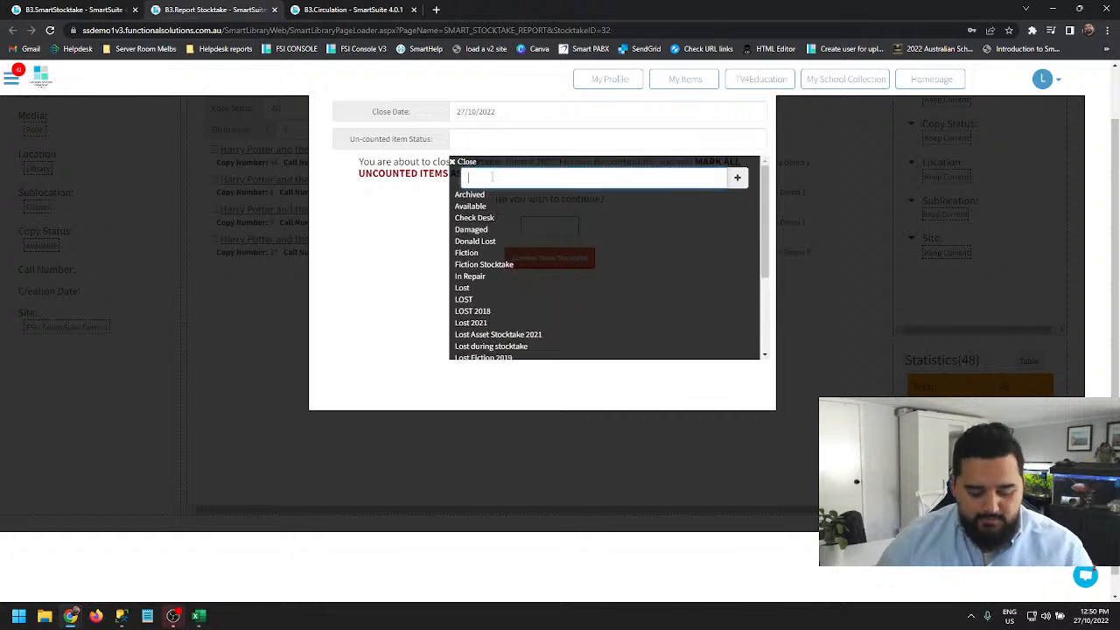
pyautogui.write('Loc')
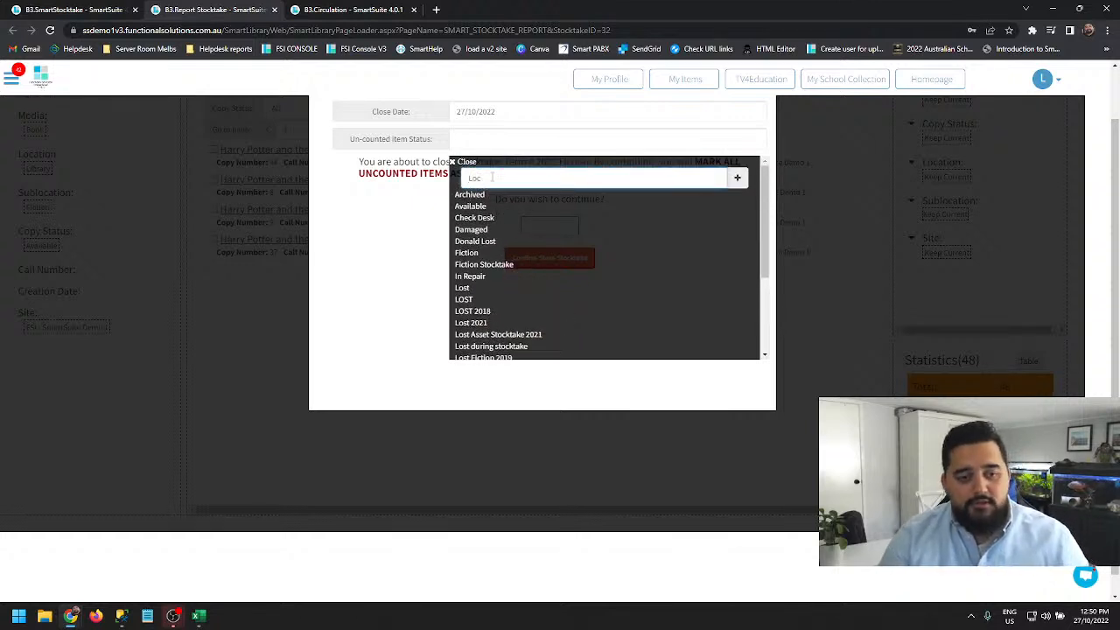
pyautogui.write('t Stoc')
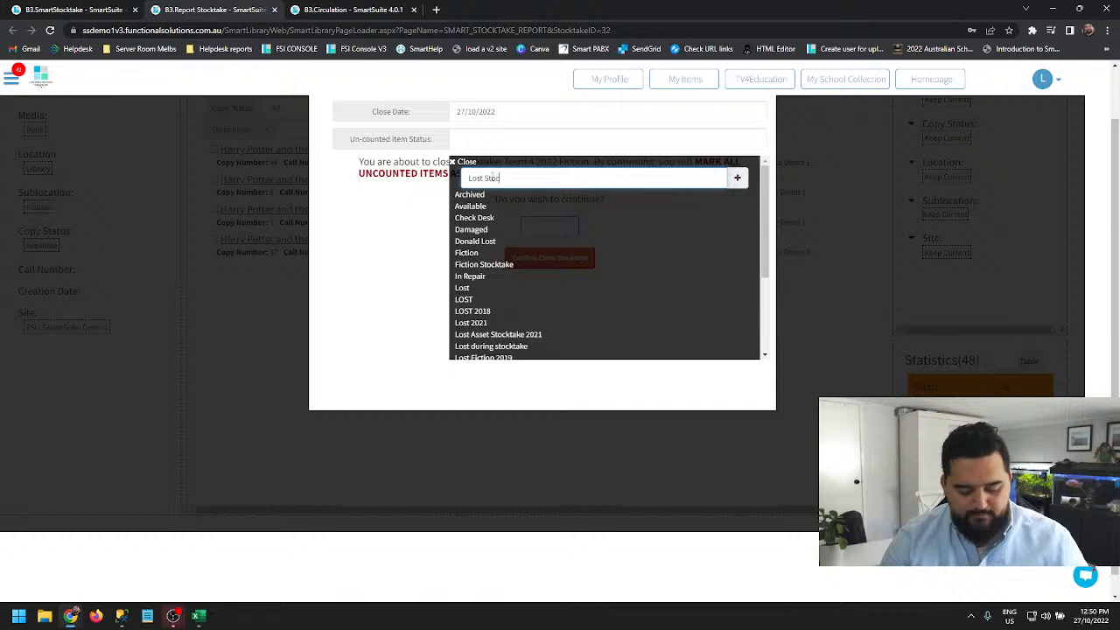
pyautogui.write('ktake 2022')
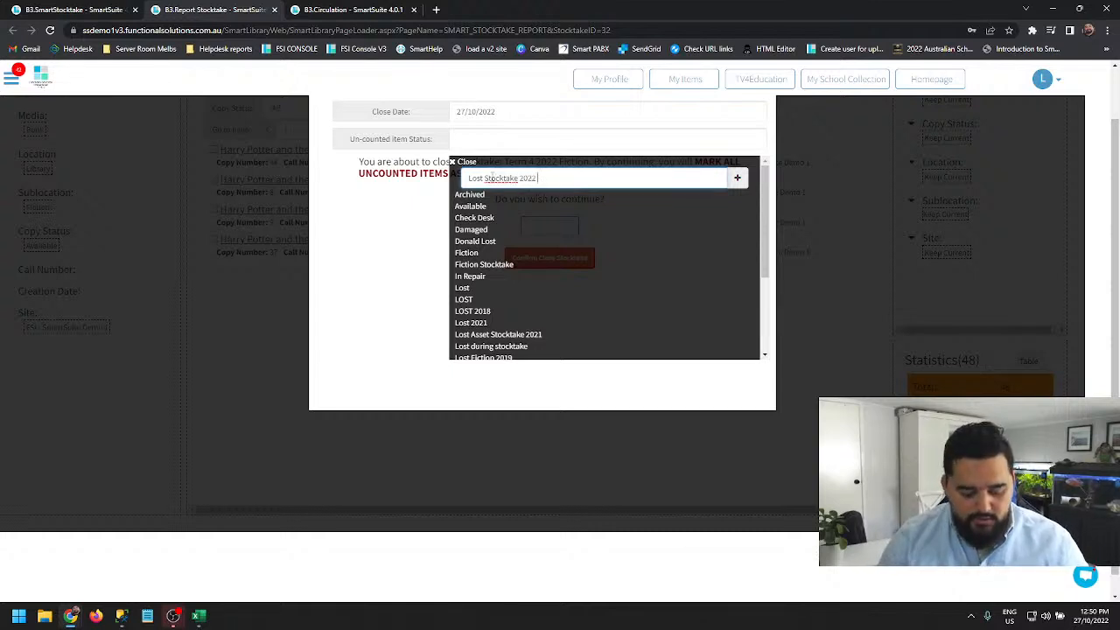
pyautogui.write(' Te')
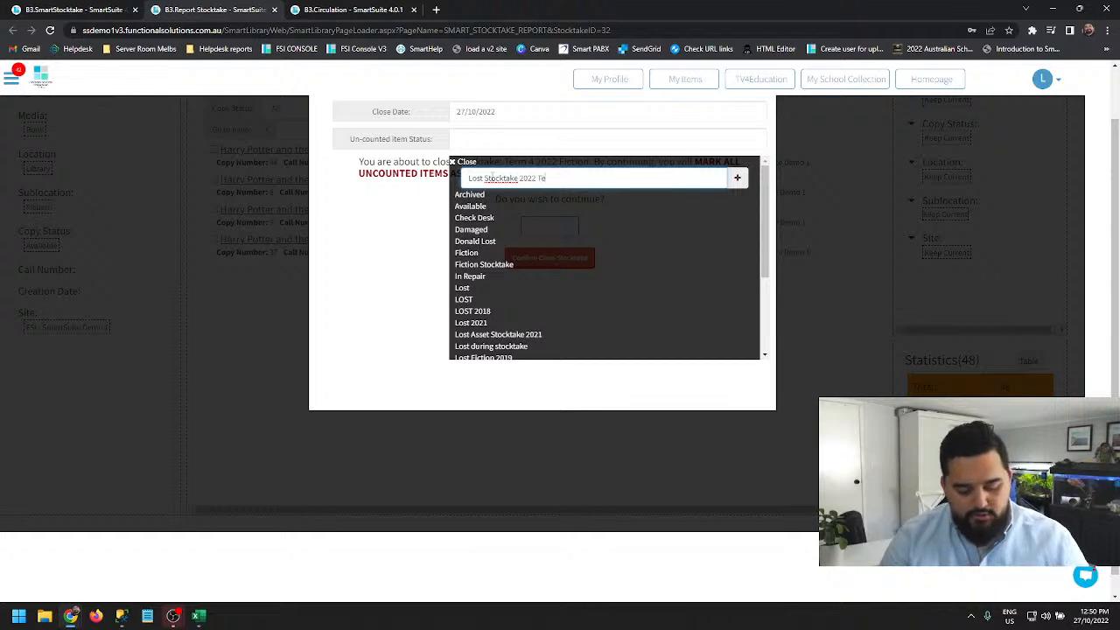
pyautogui.write('rm 4 Fict')
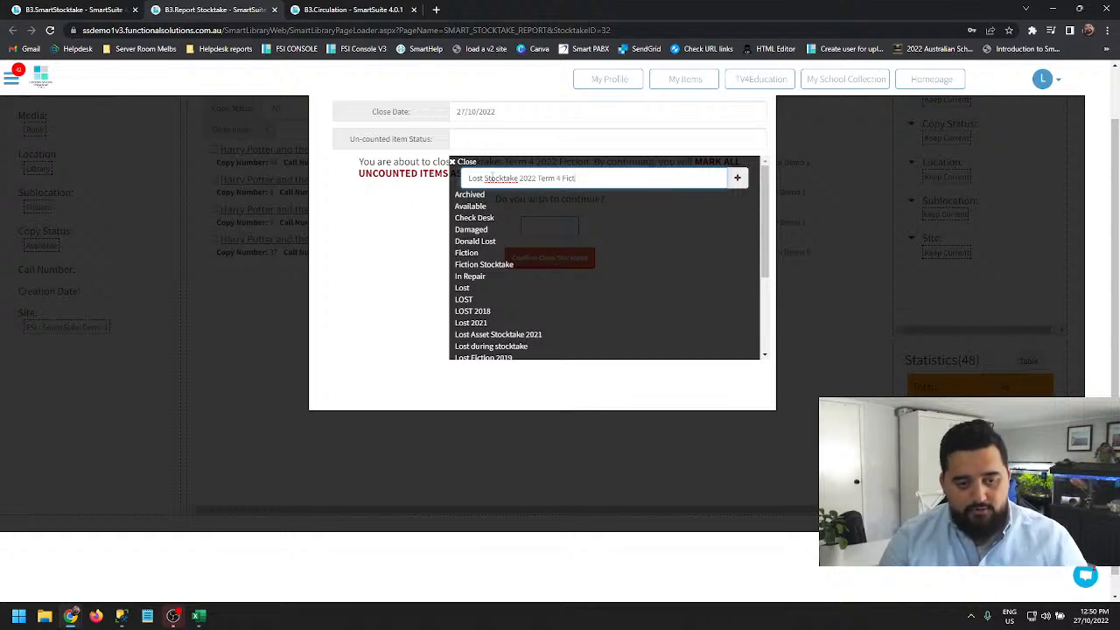
pyautogui.write('ion')
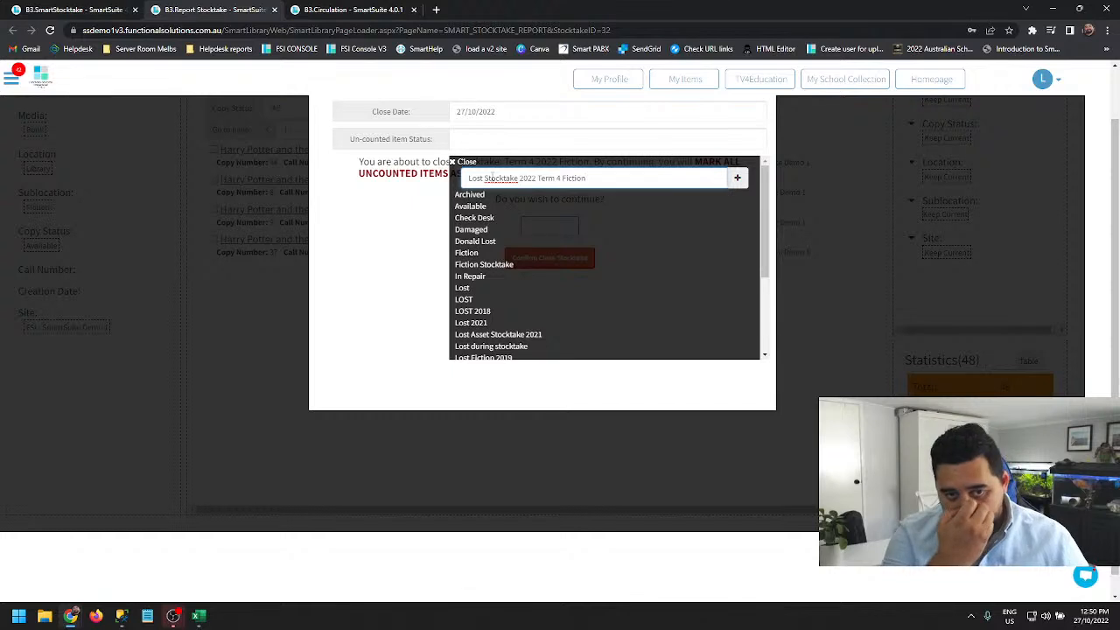
pyautogui.click(738, 179)
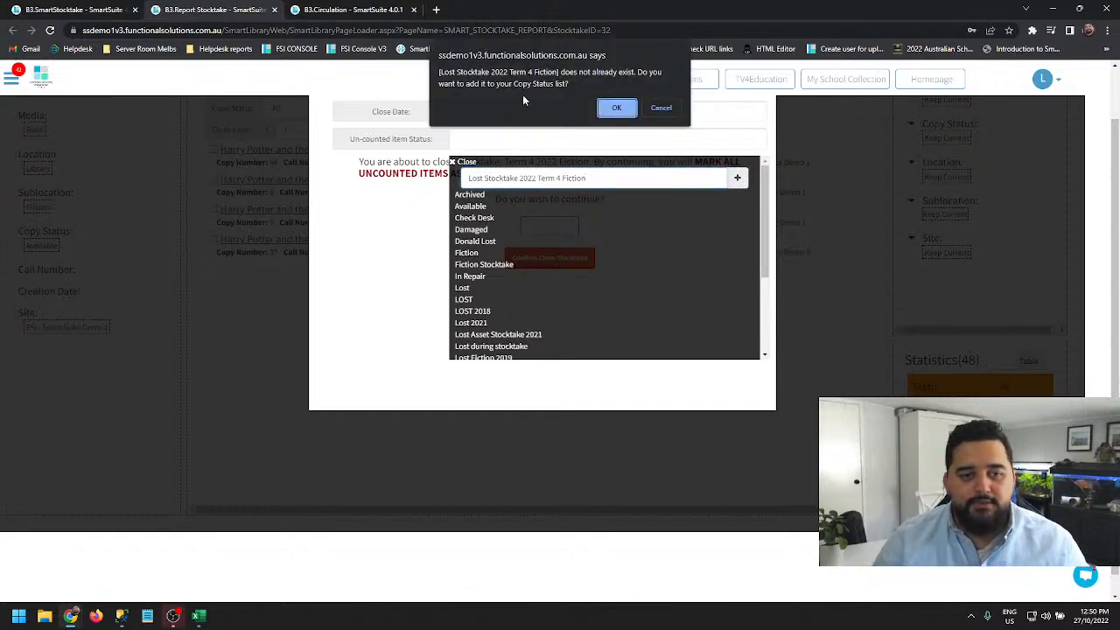
pyautogui.click(617, 107)
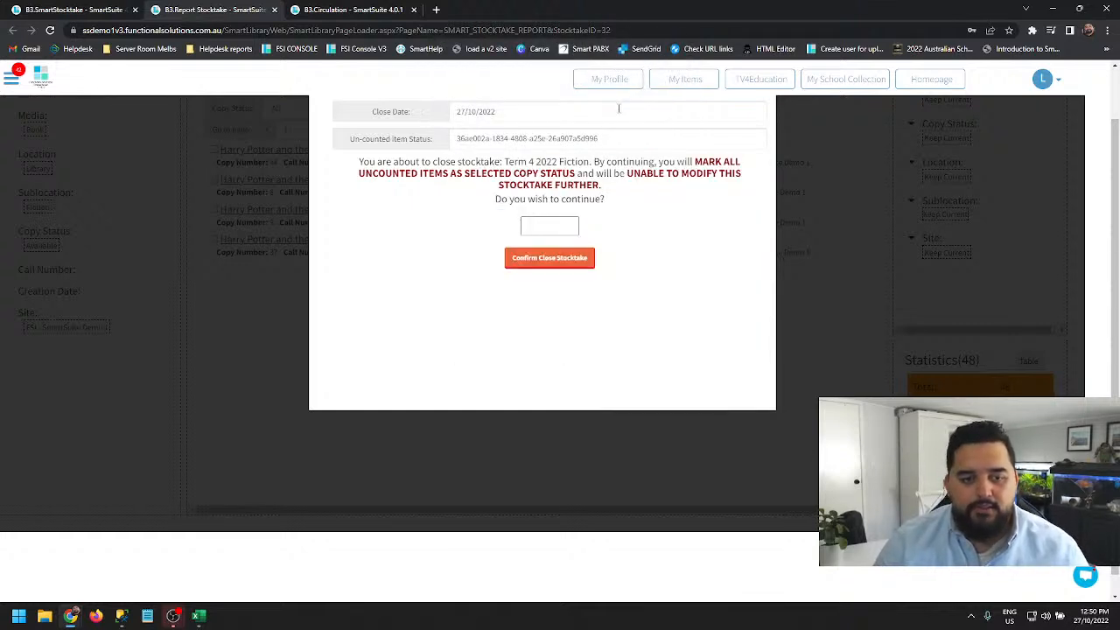
pyautogui.click(648, 145)
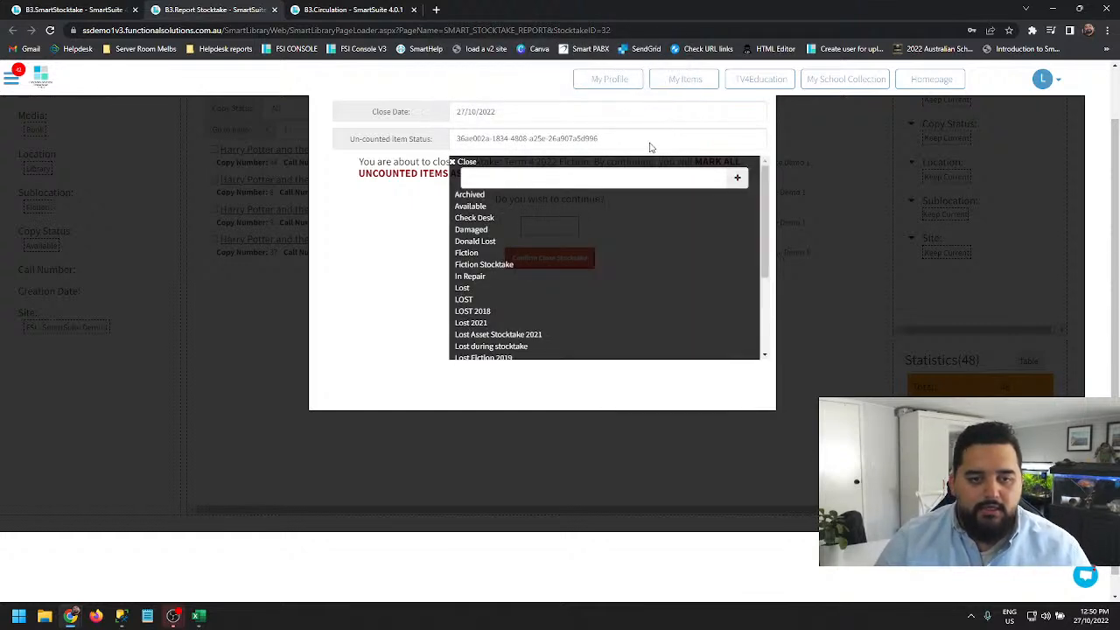
pyautogui.click(459, 161)
# Enter YES as the confirmation and close the Term 4 2022 Fiction stocktake.
pyautogui.click(552, 226)
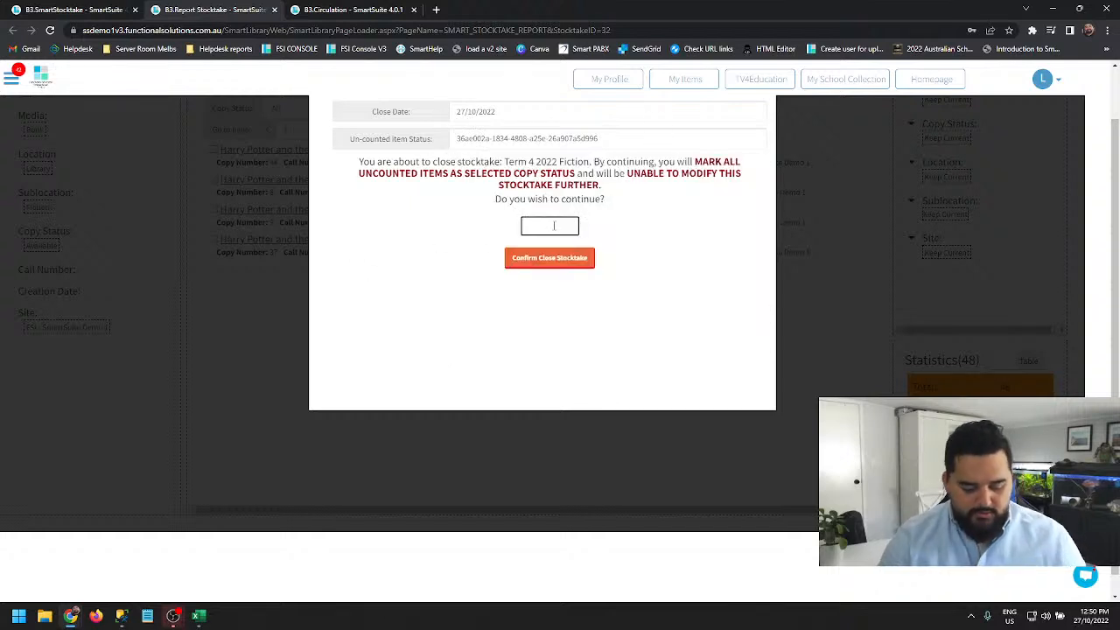
pyautogui.write('YES')
pyautogui.click(555, 256)
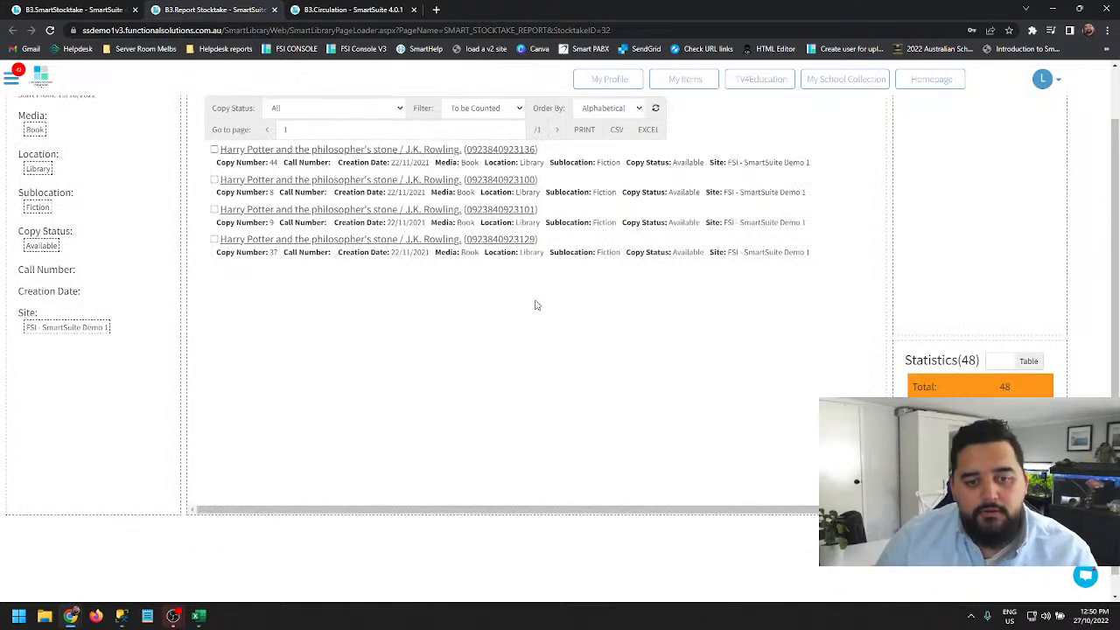
# Refresh the closed stocktake's To be Counted report and switch its filter to All Counted copies.
pyautogui.scroll(1, 647, 368)
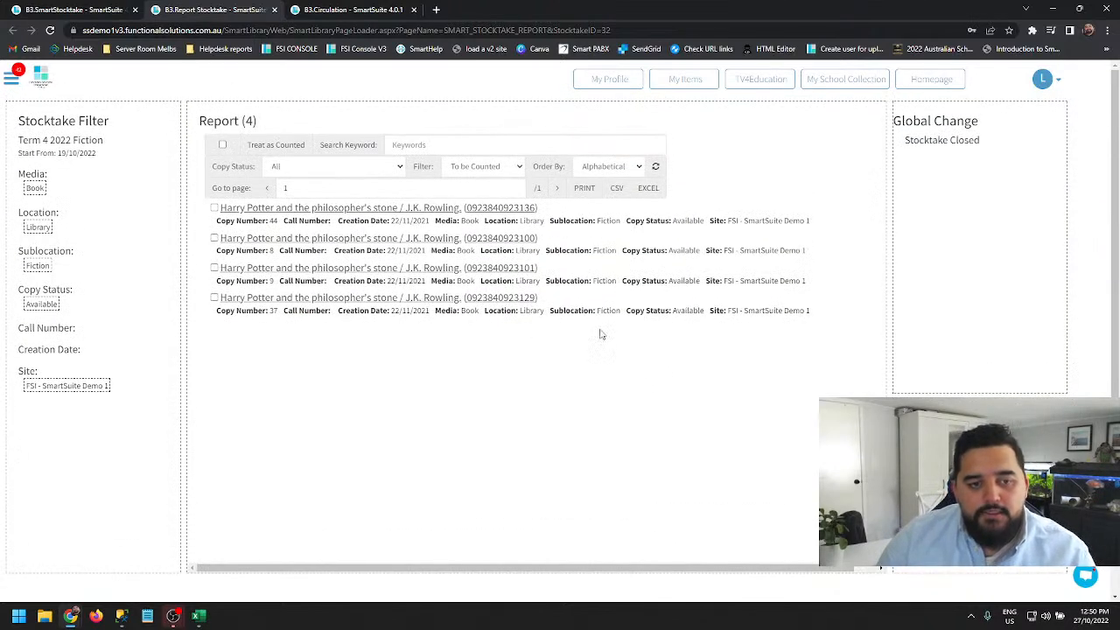
pyautogui.click(656, 168)
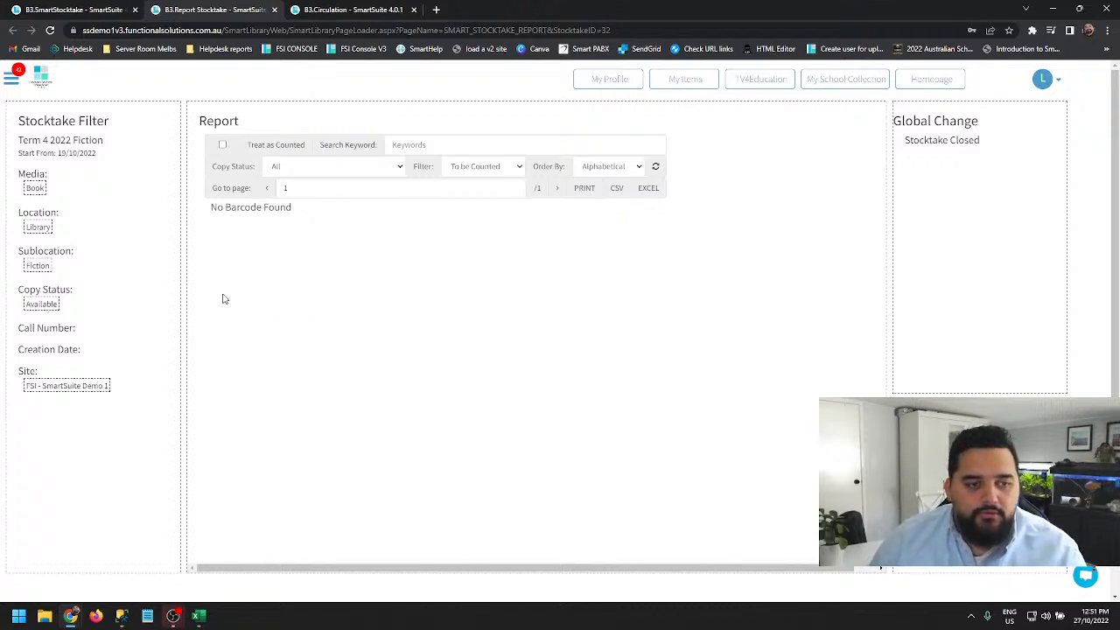
pyautogui.click(486, 167)
pyautogui.click(482, 203)
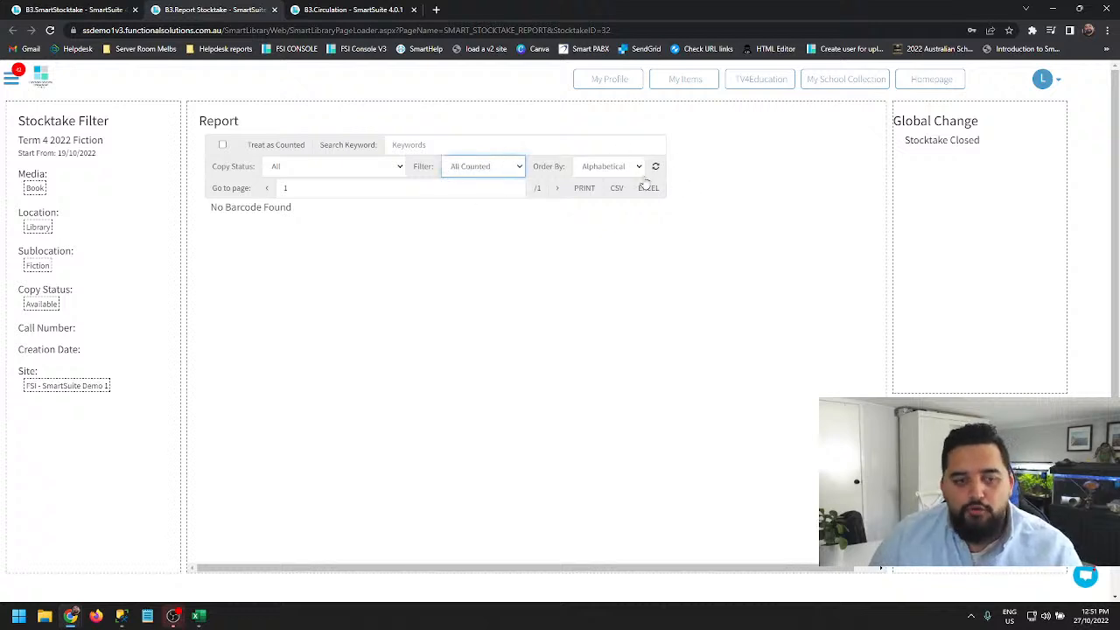
pyautogui.click(652, 170)
# Filter the stocktake report by System Counted copies and display the Finance Report.
pyautogui.click(467, 169)
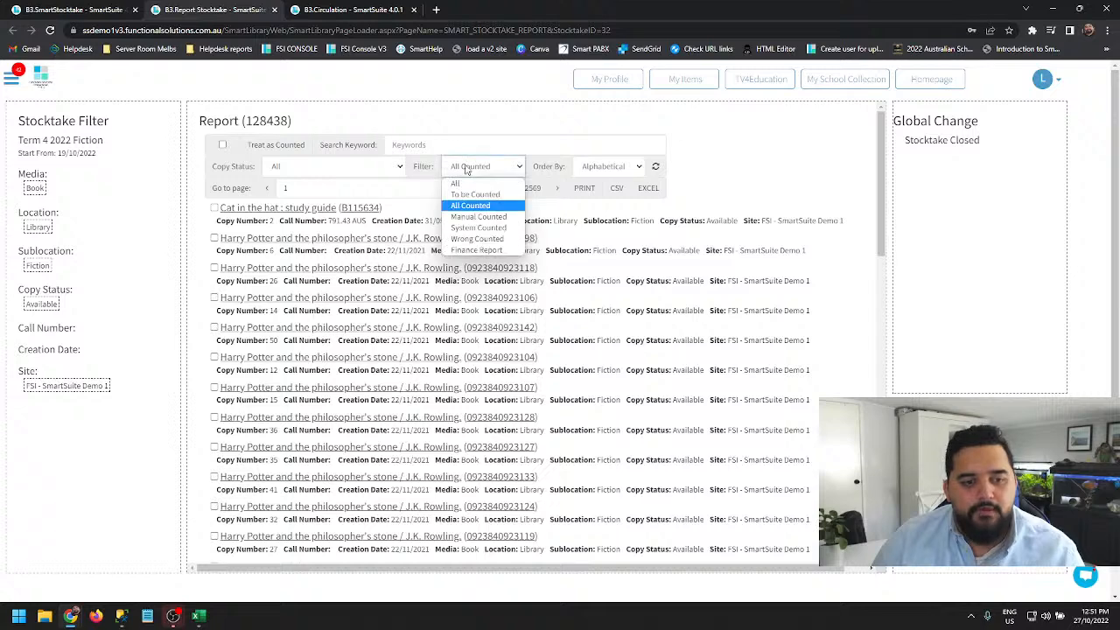
pyautogui.click(477, 227)
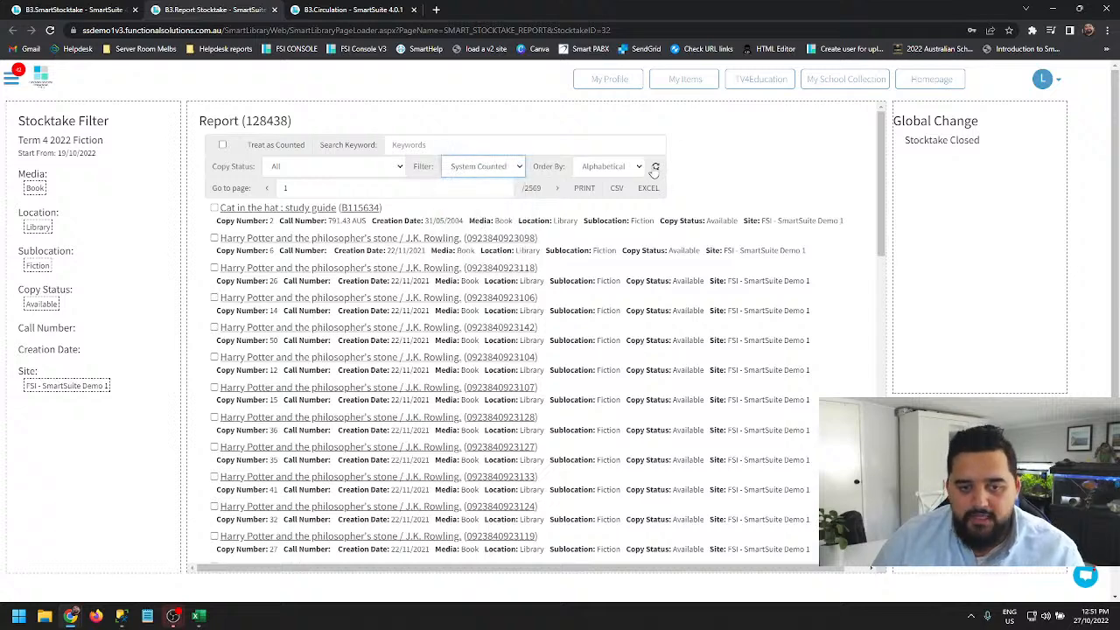
pyautogui.click(483, 167)
pyautogui.click(477, 250)
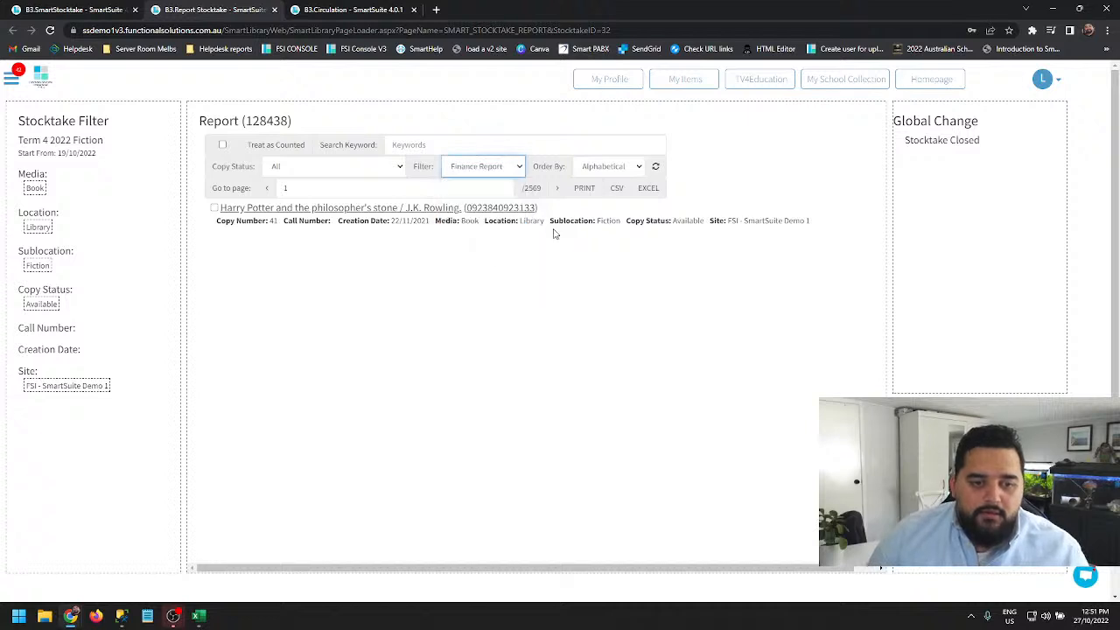
pyautogui.click(656, 166)
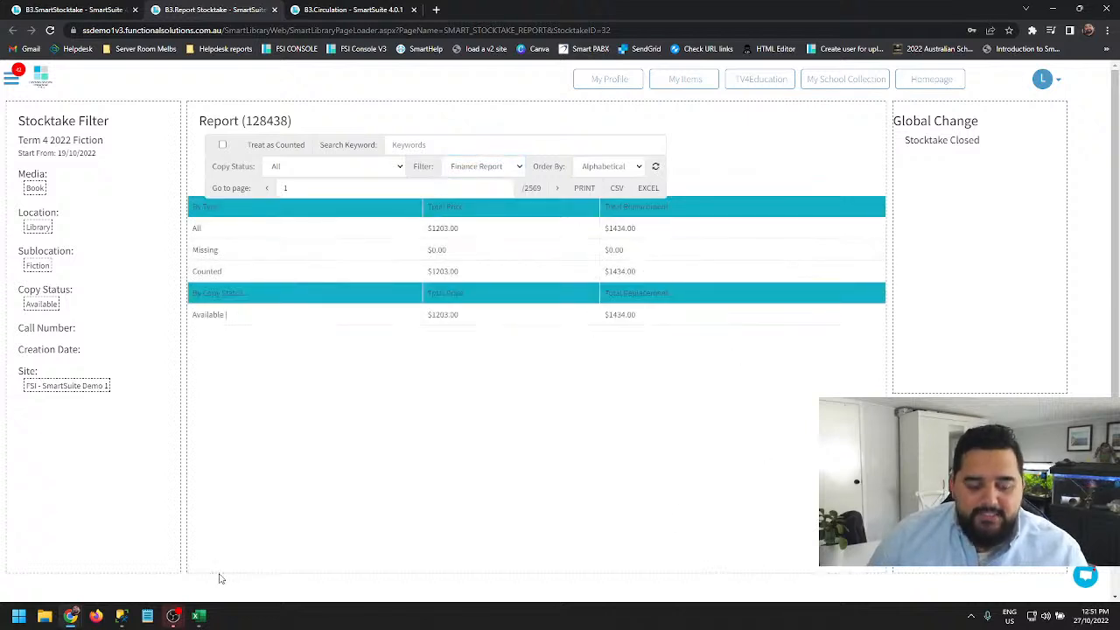